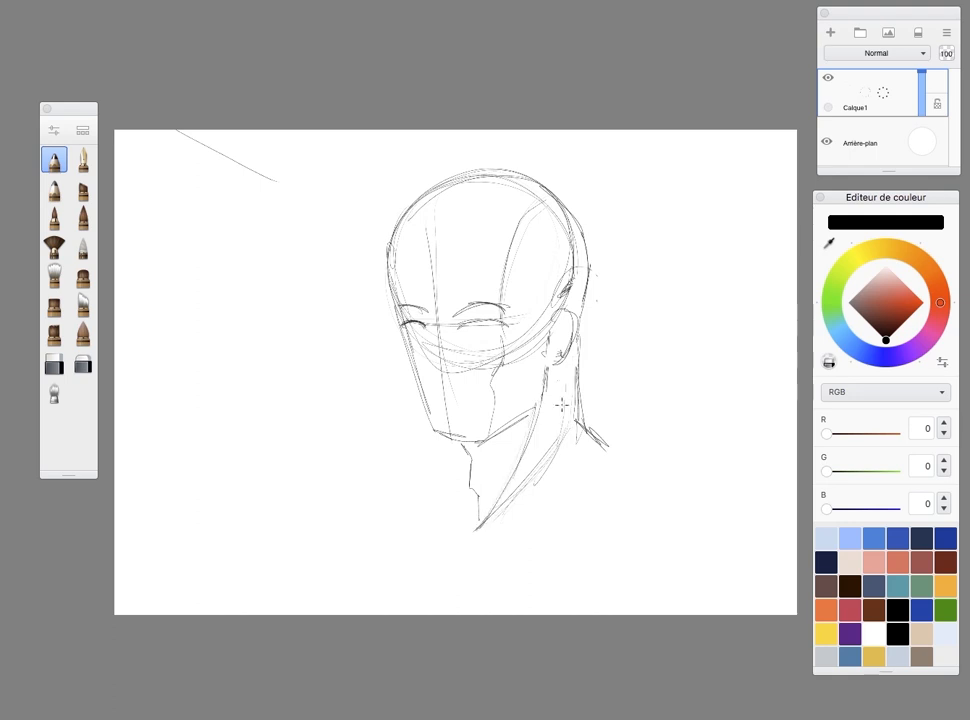
# Sketch the shoulder line, the base of the neck and the front neck lines below the head
pyautogui.moveTo(482, 536); pyautogui.dragTo(625, 525)
pyautogui.moveTo(443, 518); pyautogui.dragTo(478, 535)
pyautogui.moveTo(468, 460); pyautogui.dragTo(441, 486)
pyautogui.moveTo(467, 461); pyautogui.dragTo(468, 530)
# Sketch the face's nose, mouth, cheek contour and eyes, and extend the shoulder line beside the neck
pyautogui.moveTo(403, 325)
pyautogui.mouseDown()
pyautogui.moveTo(413, 369)
pyautogui.moveTo(428, 329)
pyautogui.moveTo(431, 380)
pyautogui.moveTo(470, 399)
pyautogui.mouseUp()
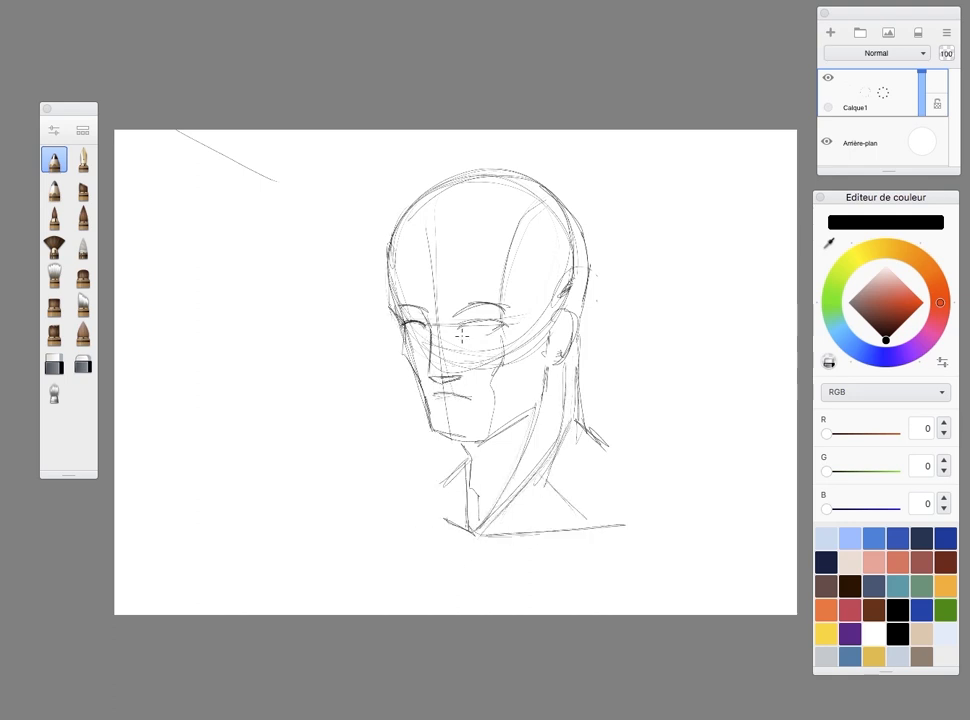
pyautogui.moveTo(459, 327); pyautogui.dragTo(509, 308)
pyautogui.moveTo(390, 307); pyautogui.dragTo(556, 212)
pyautogui.moveTo(460, 467); pyautogui.dragTo(429, 495)
# Write the note "Calque TRAIT" beside the head and rename the sketch layer "traits"
pyautogui.moveTo(662, 200); pyautogui.dragTo(766, 205)
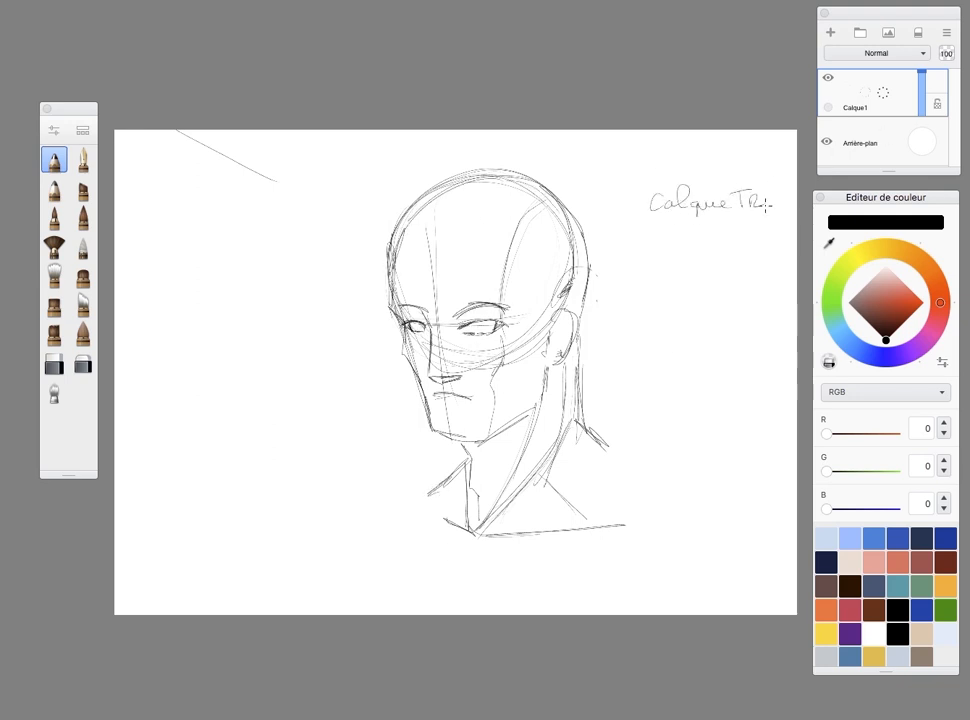
pyautogui.doubleClick(859, 111)
pyautogui.write('trait')
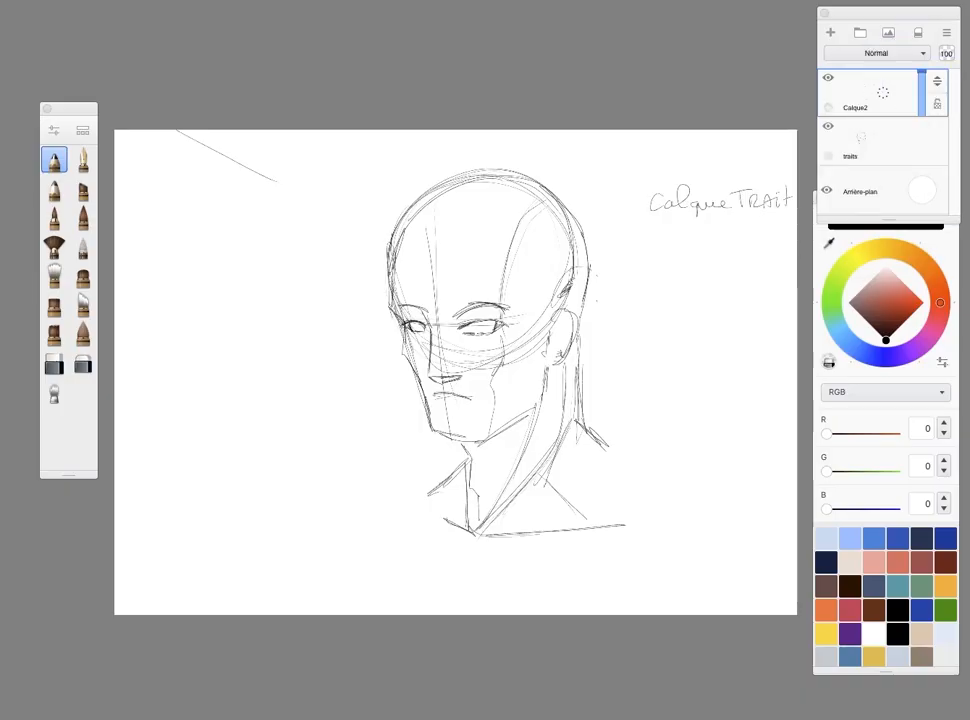
# Add a new layer above the line work and name it "ombre"
pyautogui.doubleClick(872, 98)
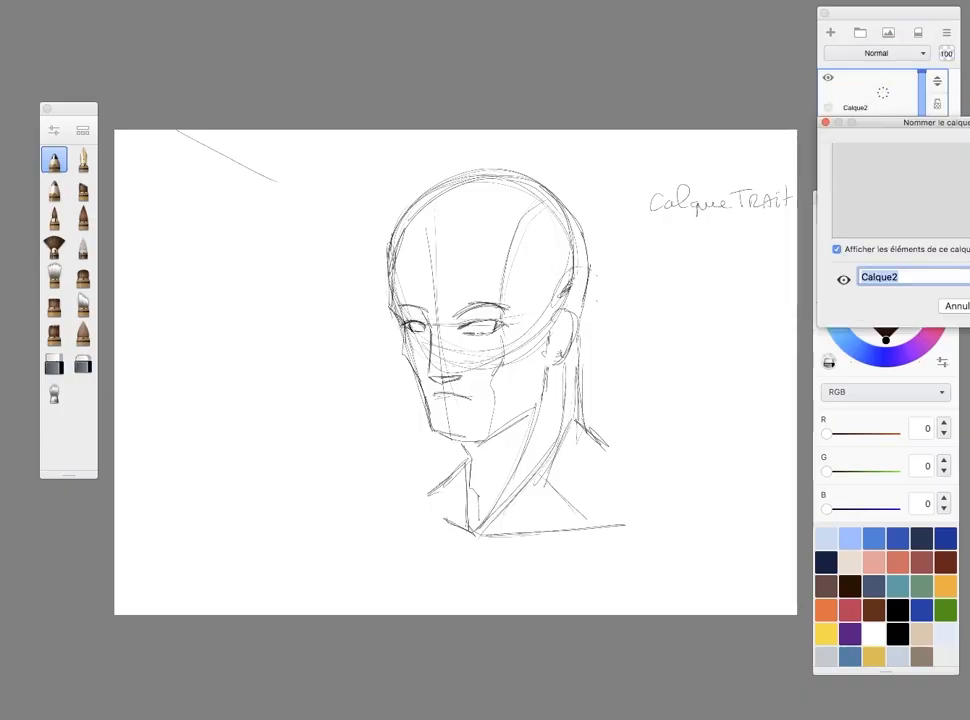
pyautogui.write('c')
pyautogui.click(845, 296)
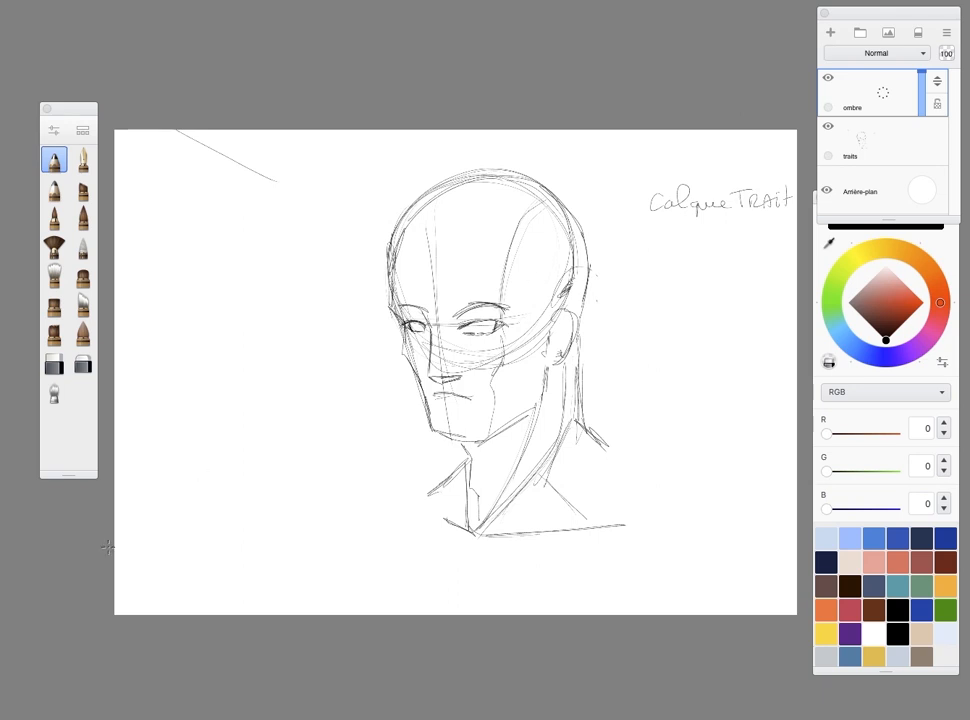
# Place the ombre layer below traits and set the blend mode of both layers to Multiplier
pyautogui.click(56, 311)
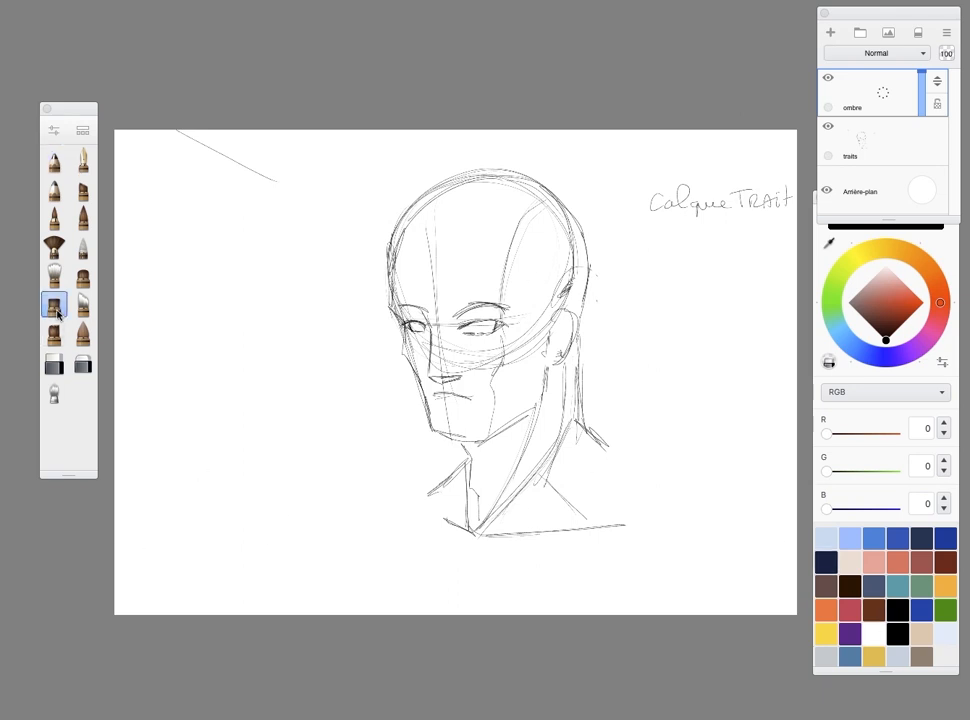
pyautogui.moveTo(918, 140); pyautogui.dragTo(930, 90)
pyautogui.click(909, 104)
pyautogui.click(920, 54)
pyautogui.click(860, 93)
pyautogui.click(845, 150)
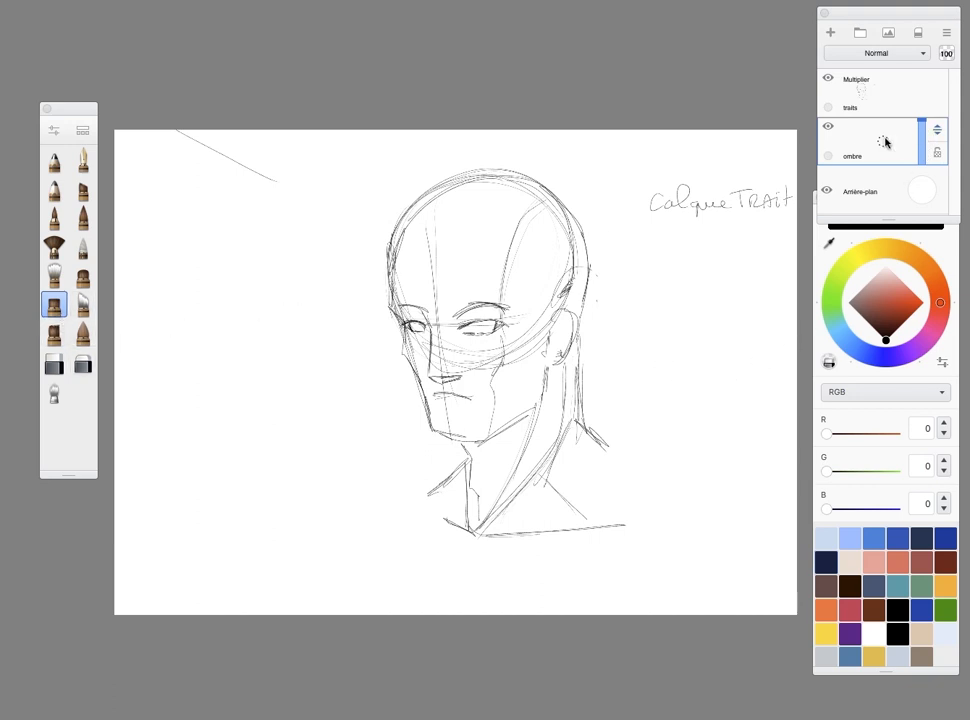
pyautogui.click(921, 54)
pyautogui.click(855, 95)
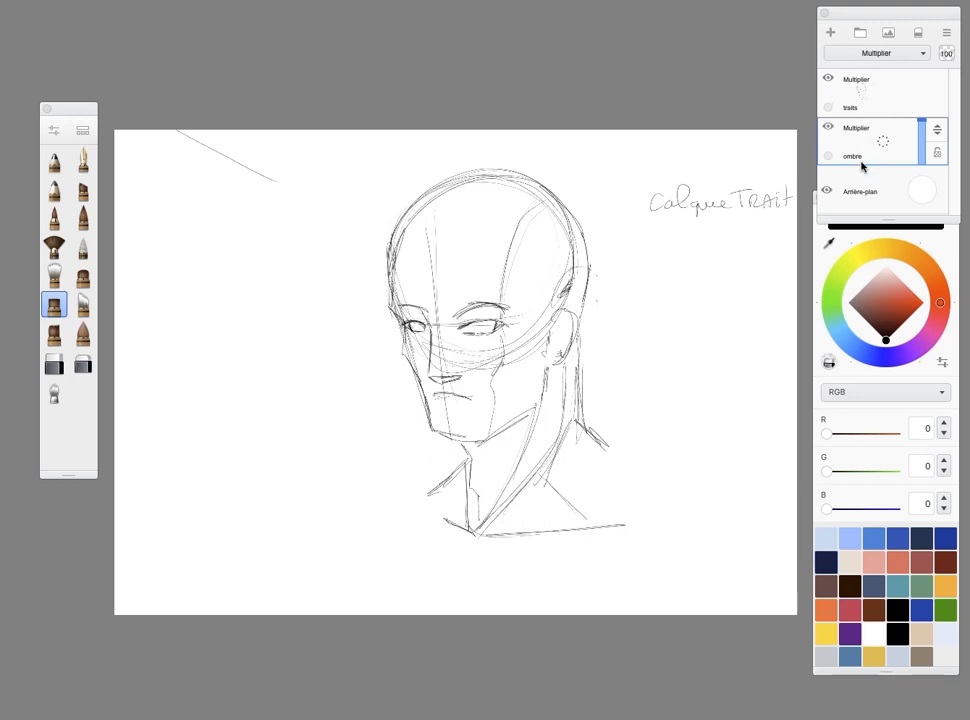
# Write the pencil notes "Multiplier", "Calque OMBRE" and "Multiplier" beneath the "Calque TRAIT" note
pyautogui.moveTo(831, 160); pyautogui.dragTo(800, 127)
pyautogui.click(54, 160)
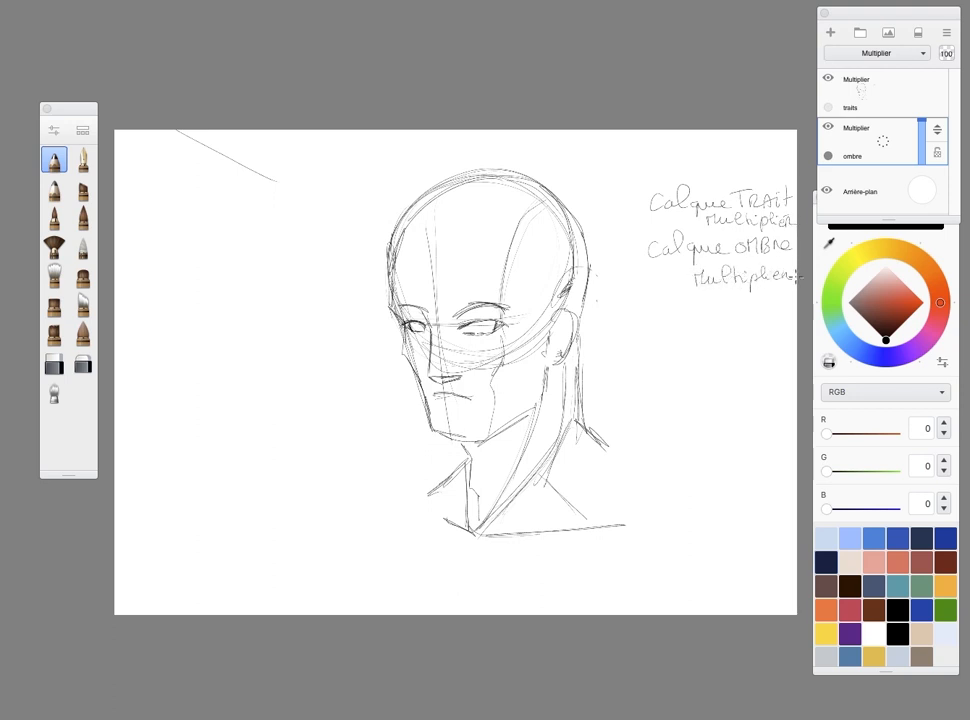
# Paint the shadow on the ombre layer in brown (RGB 107, 72, 73) over the head's shaded side, ear and neck
pyautogui.click(54, 305)
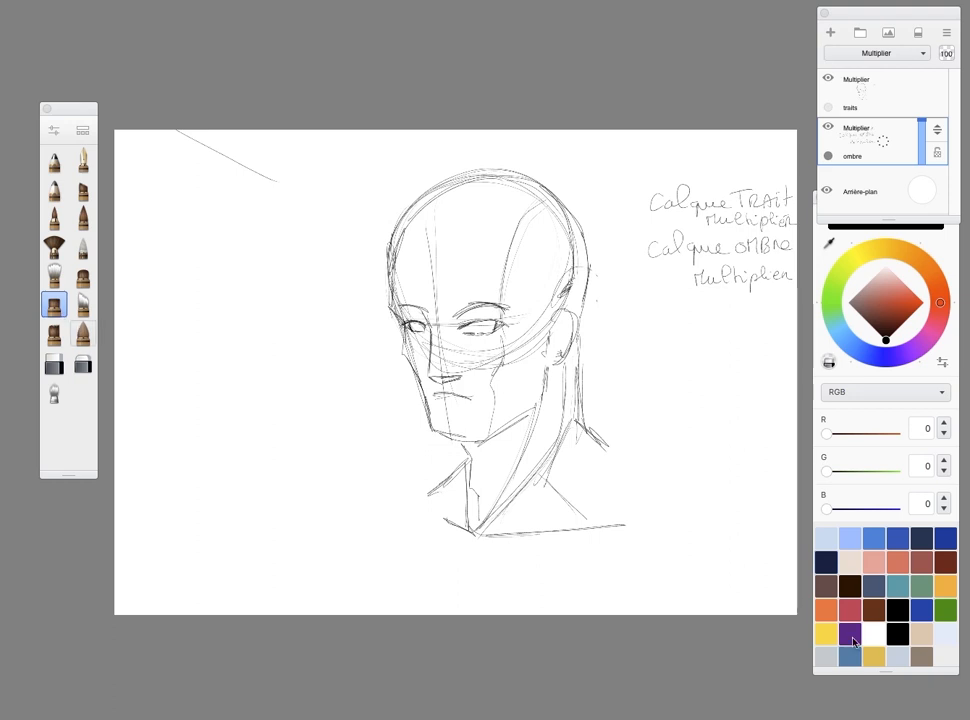
pyautogui.click(827, 585)
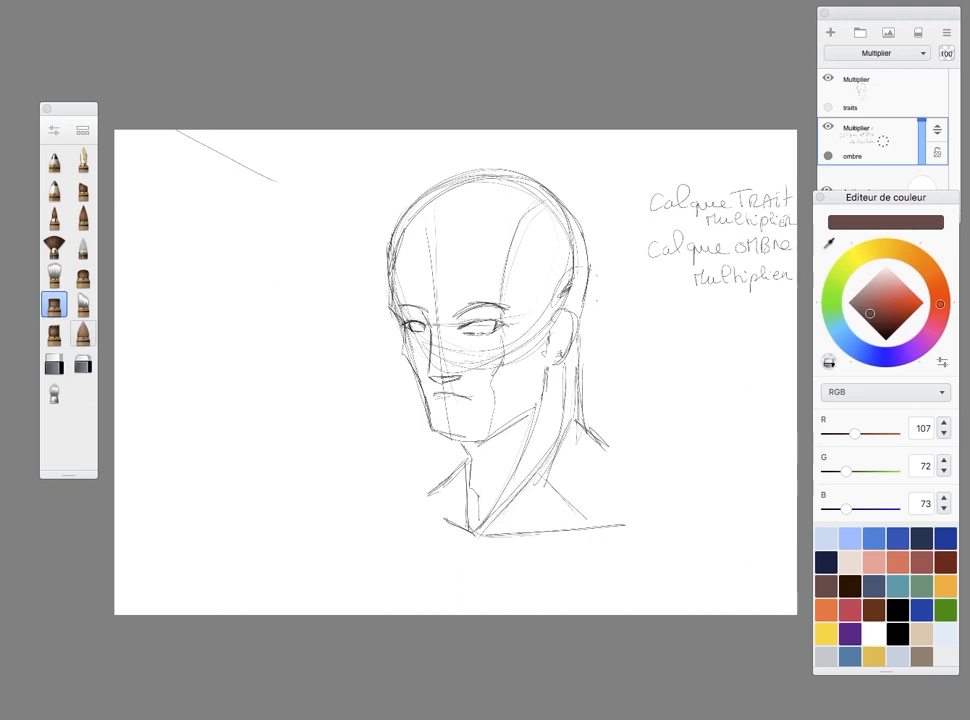
pyautogui.moveTo(541, 208)
pyautogui.mouseDown()
pyautogui.moveTo(506, 288)
pyautogui.moveTo(526, 240)
pyautogui.moveTo(536, 228)
pyautogui.moveTo(535, 263)
pyautogui.moveTo(558, 222)
pyautogui.moveTo(573, 237)
pyautogui.moveTo(576, 290)
pyautogui.moveTo(551, 258)
pyautogui.moveTo(554, 240)
pyautogui.moveTo(539, 350)
pyautogui.moveTo(506, 321)
pyautogui.mouseUp()
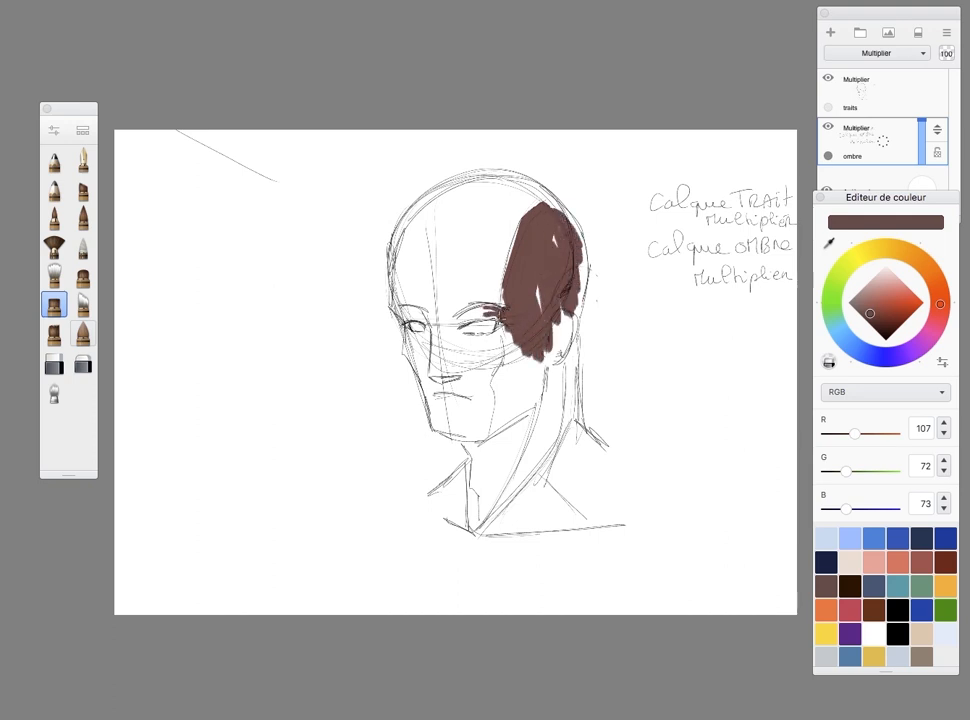
pyautogui.moveTo(506, 328)
pyautogui.mouseDown()
pyautogui.moveTo(495, 428)
pyautogui.moveTo(535, 398)
pyautogui.moveTo(465, 452)
pyautogui.moveTo(470, 487)
pyautogui.moveTo(510, 448)
pyautogui.moveTo(522, 445)
pyautogui.moveTo(516, 458)
pyautogui.moveTo(540, 440)
pyautogui.moveTo(478, 528)
pyautogui.moveTo(575, 440)
pyautogui.moveTo(587, 478)
pyautogui.moveTo(560, 420)
pyautogui.moveTo(545, 450)
pyautogui.moveTo(531, 405)
pyautogui.mouseUp()
pyautogui.moveTo(535, 360)
pyautogui.mouseDown()
pyautogui.moveTo(560, 340)
pyautogui.moveTo(580, 270)
pyautogui.moveTo(572, 287)
pyautogui.mouseUp()
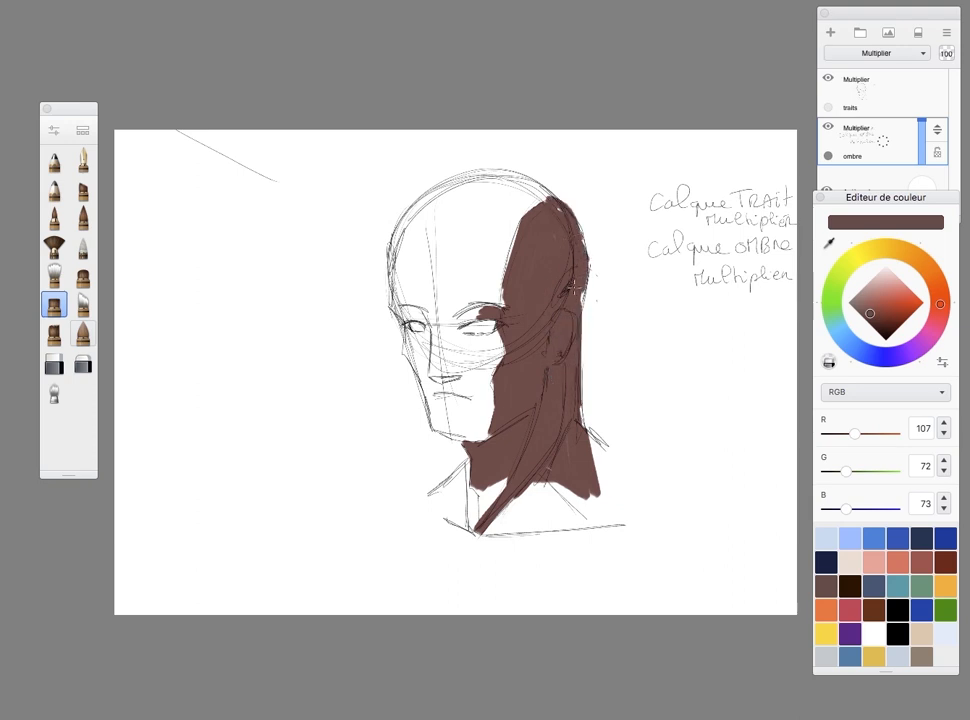
pyautogui.moveTo(530, 219)
pyautogui.mouseDown()
pyautogui.moveTo(540, 196)
pyautogui.moveTo(506, 175)
pyautogui.moveTo(545, 192)
pyautogui.moveTo(524, 181)
pyautogui.mouseUp()
# Paint brown shadows around both eyes, along the nose, under the lip and chin, and on the far cheek and temple
pyautogui.moveTo(464, 322); pyautogui.dragTo(452, 318)
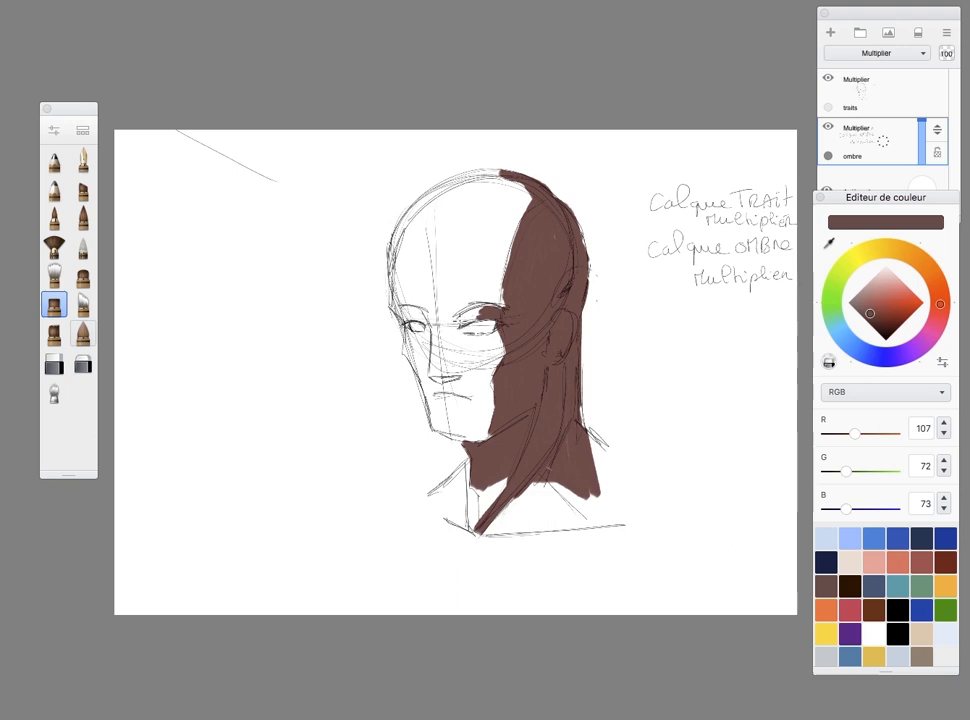
pyautogui.moveTo(462, 322)
pyautogui.mouseDown()
pyautogui.moveTo(472, 336)
pyautogui.moveTo(452, 336)
pyautogui.moveTo(454, 322)
pyautogui.moveTo(448, 368)
pyautogui.mouseUp()
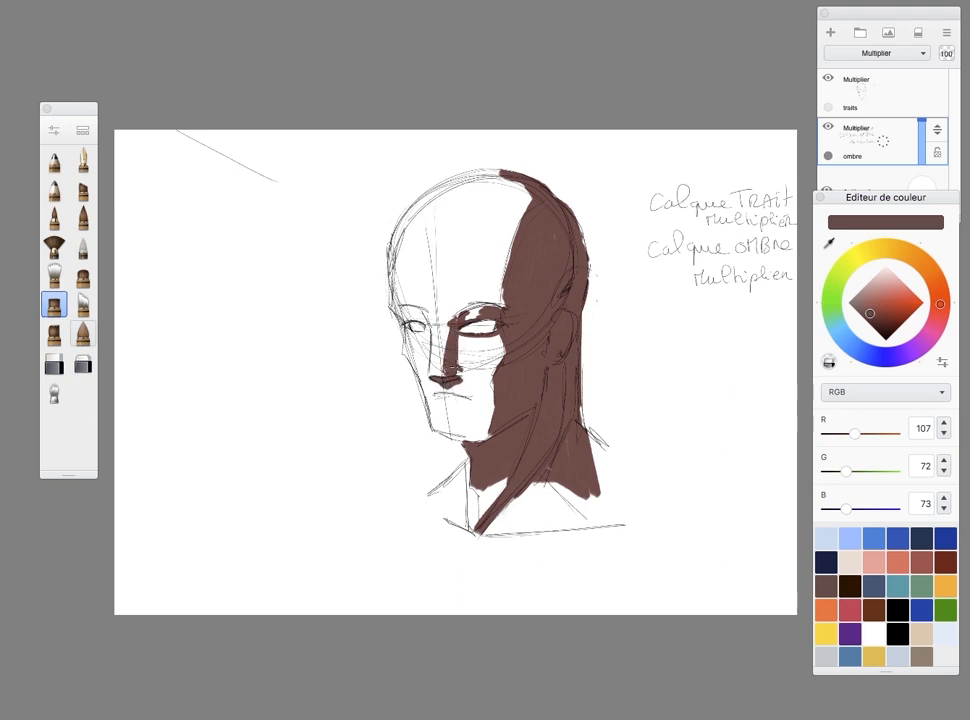
pyautogui.moveTo(482, 339)
pyautogui.mouseDown()
pyautogui.moveTo(466, 347)
pyautogui.moveTo(468, 385)
pyautogui.moveTo(450, 405)
pyautogui.moveTo(472, 433)
pyautogui.moveTo(437, 428)
pyautogui.mouseUp()
pyautogui.moveTo(437, 428)
pyautogui.mouseDown()
pyautogui.moveTo(467, 438)
pyautogui.moveTo(496, 418)
pyautogui.mouseUp()
pyautogui.moveTo(430, 332)
pyautogui.mouseDown()
pyautogui.moveTo(422, 316)
pyautogui.moveTo(429, 328)
pyautogui.moveTo(401, 311)
pyautogui.moveTo(413, 365)
pyautogui.mouseUp()
pyautogui.moveTo(399, 303); pyautogui.dragTo(396, 252)
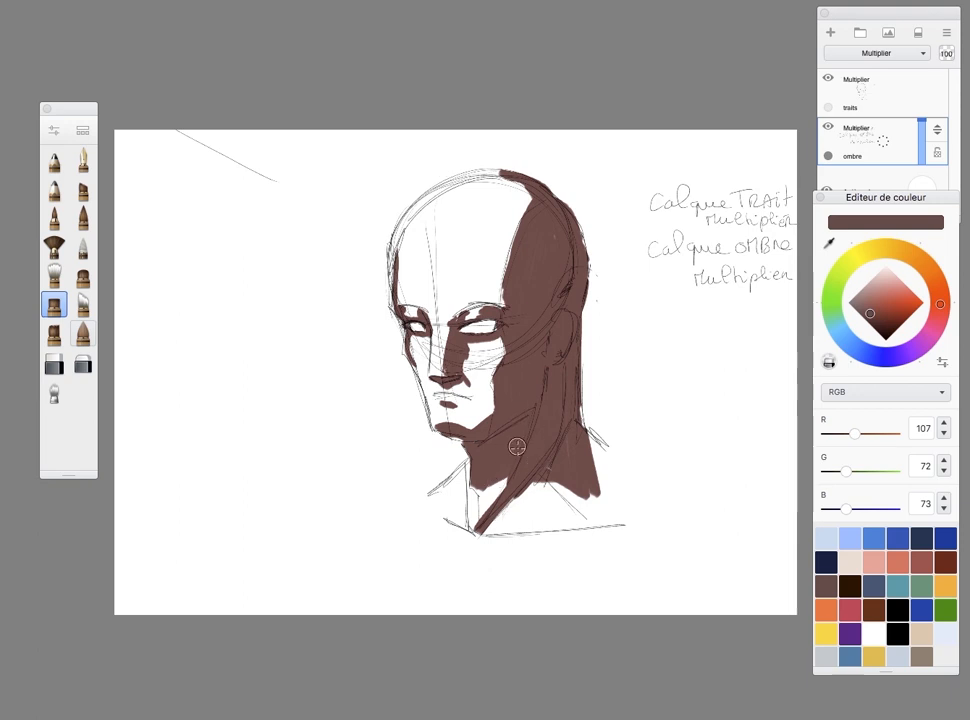
# Add deeper shadows in dark brown (RGB 78, 34, 35) on the back of the head, neck, jaw, eye sockets, nose and mouth
pyautogui.moveTo(876, 320); pyautogui.dragTo(882, 321)
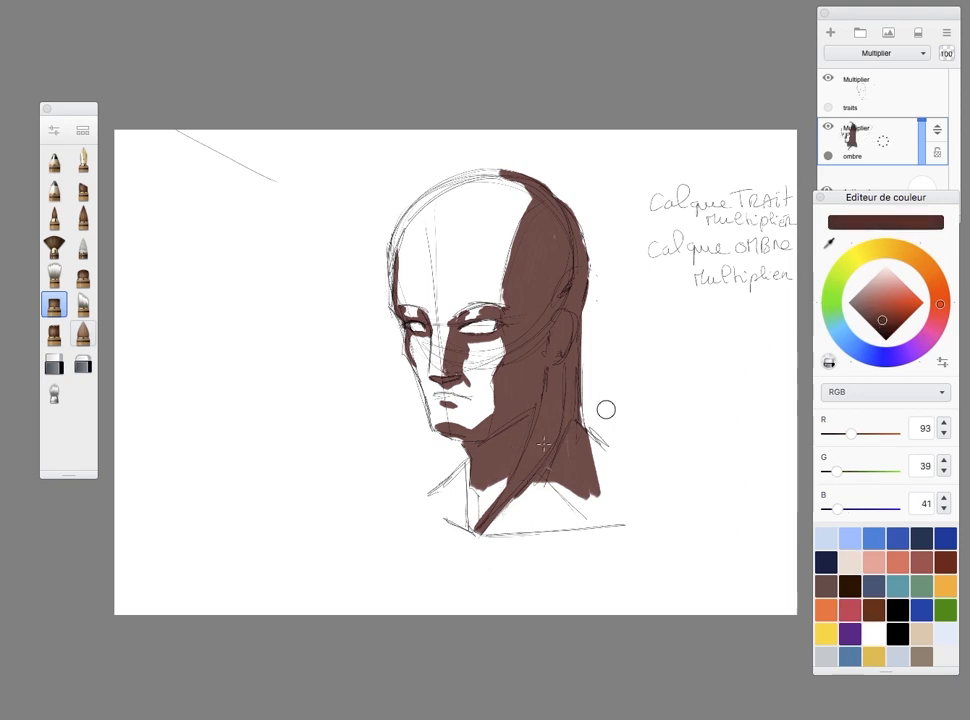
pyautogui.click(885, 323)
pyautogui.click(885, 322)
pyautogui.moveTo(885, 327); pyautogui.dragTo(881, 323)
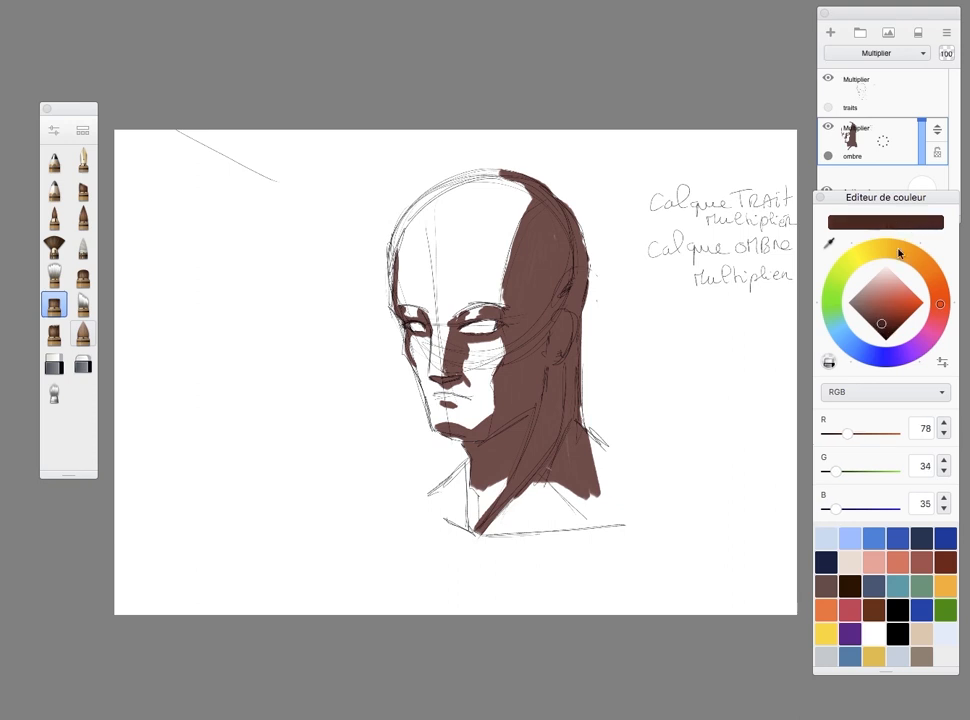
pyautogui.moveTo(578, 285)
pyautogui.mouseDown()
pyautogui.moveTo(566, 223)
pyautogui.moveTo(547, 340)
pyautogui.moveTo(578, 310)
pyautogui.moveTo(568, 366)
pyautogui.moveTo(528, 415)
pyautogui.moveTo(569, 390)
pyautogui.moveTo(561, 382)
pyautogui.moveTo(571, 388)
pyautogui.moveTo(570, 437)
pyautogui.moveTo(556, 421)
pyautogui.moveTo(534, 470)
pyautogui.moveTo(503, 439)
pyautogui.mouseUp()
pyautogui.moveTo(460, 338); pyautogui.dragTo(452, 327)
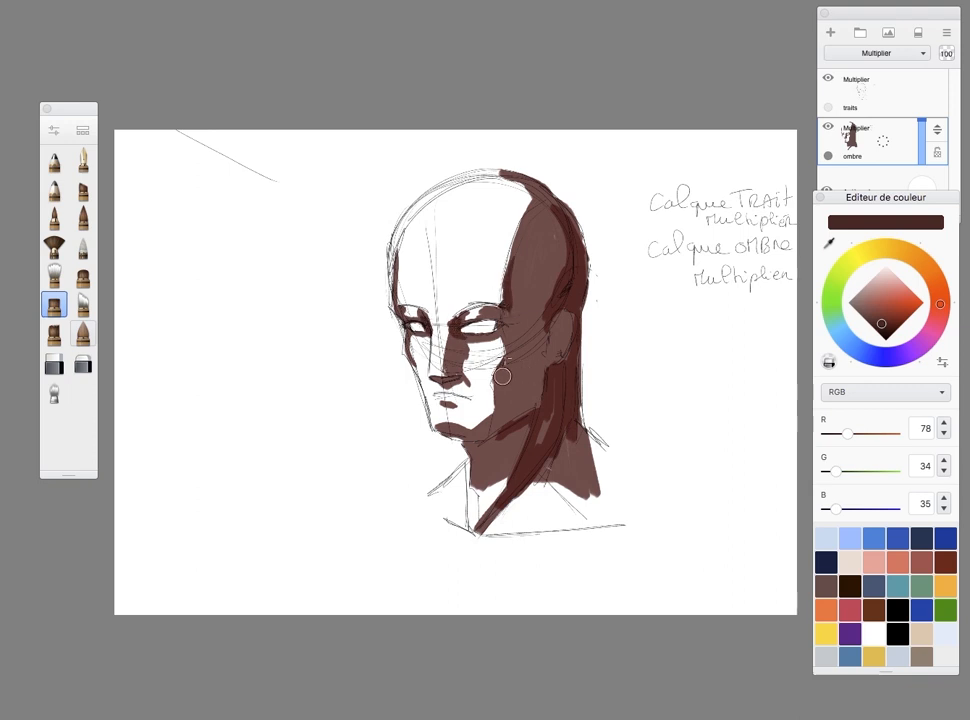
pyautogui.moveTo(520, 368)
pyautogui.mouseDown()
pyautogui.moveTo(504, 425)
pyautogui.moveTo(541, 364)
pyautogui.moveTo(523, 377)
pyautogui.moveTo(543, 323)
pyautogui.moveTo(539, 348)
pyautogui.moveTo(538, 305)
pyautogui.mouseUp()
pyautogui.moveTo(565, 262)
pyautogui.mouseDown()
pyautogui.moveTo(556, 290)
pyautogui.moveTo(560, 280)
pyautogui.moveTo(567, 303)
pyautogui.moveTo(552, 352)
pyautogui.mouseUp()
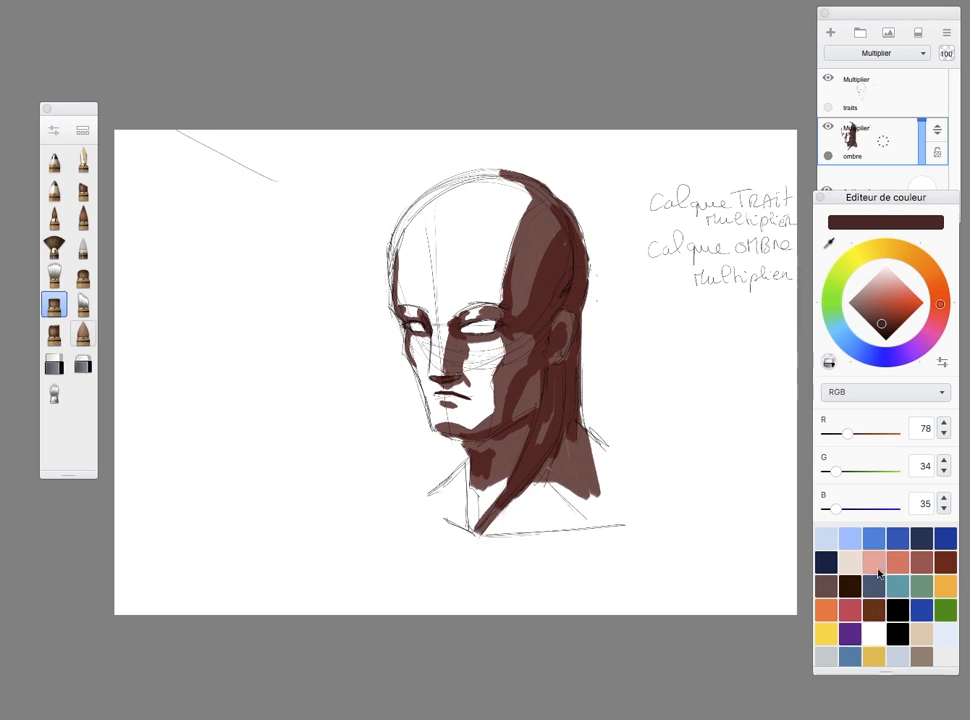
# Add a layer named "couleur" above ombre and write the black pencil note "Couleur Normal", circling the blend modes in the notes
pyautogui.click(850, 562)
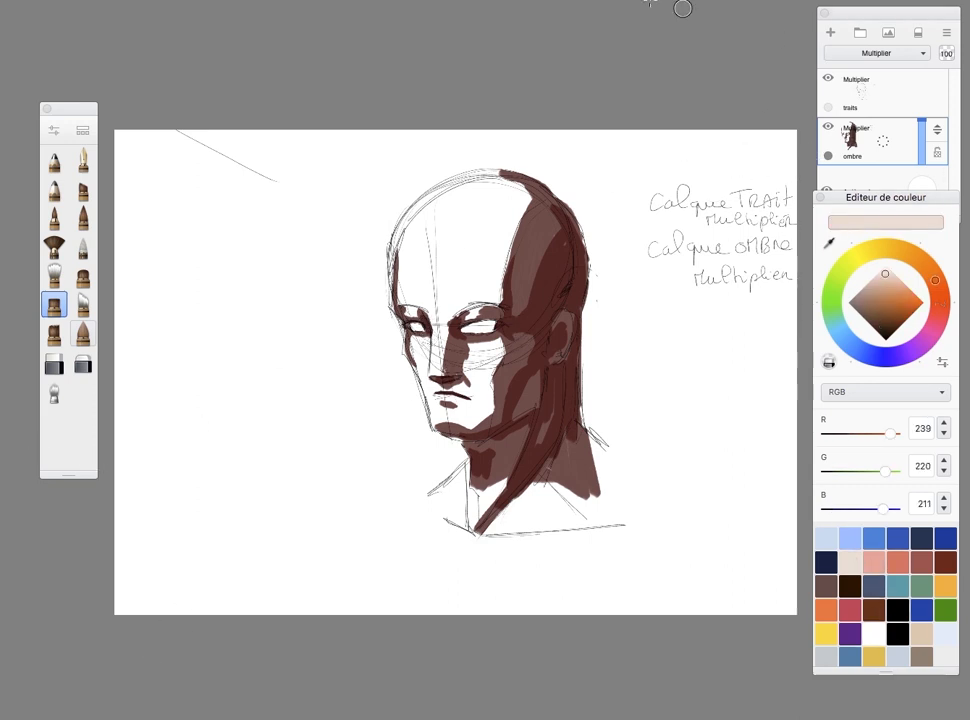
pyautogui.click(54, 160)
pyautogui.click(898, 609)
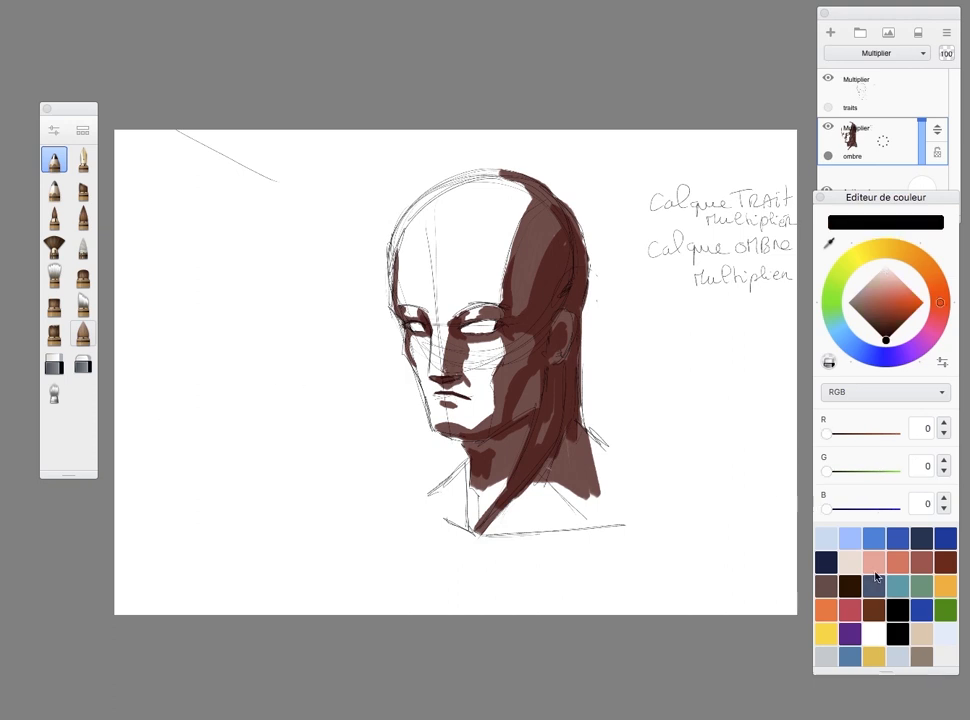
pyautogui.click(883, 141)
pyautogui.click(884, 102)
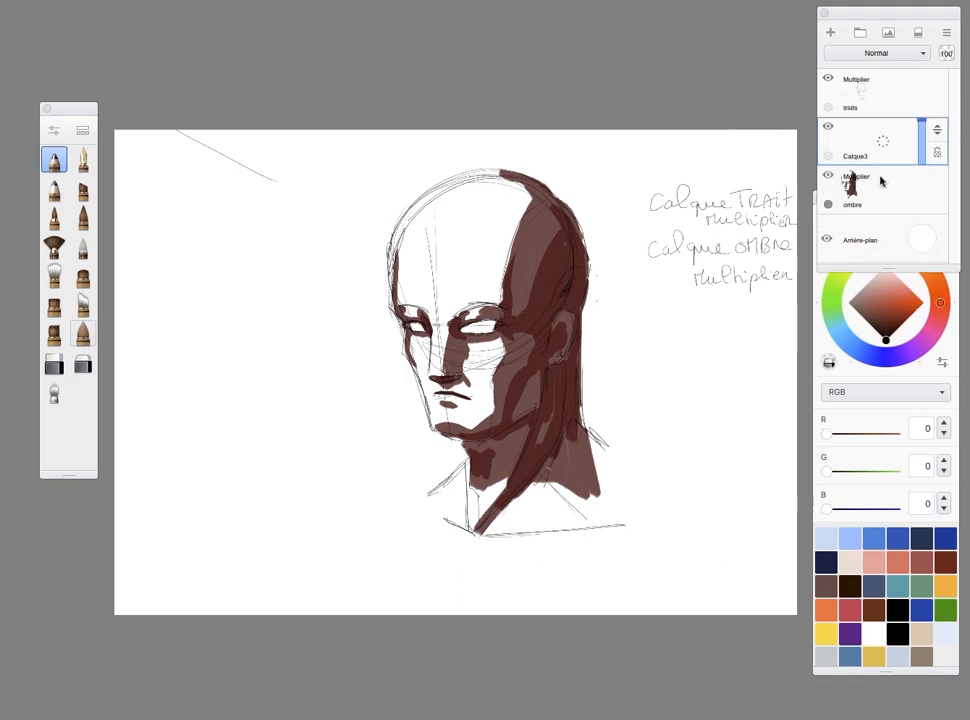
pyautogui.click(888, 146)
pyautogui.click(927, 138)
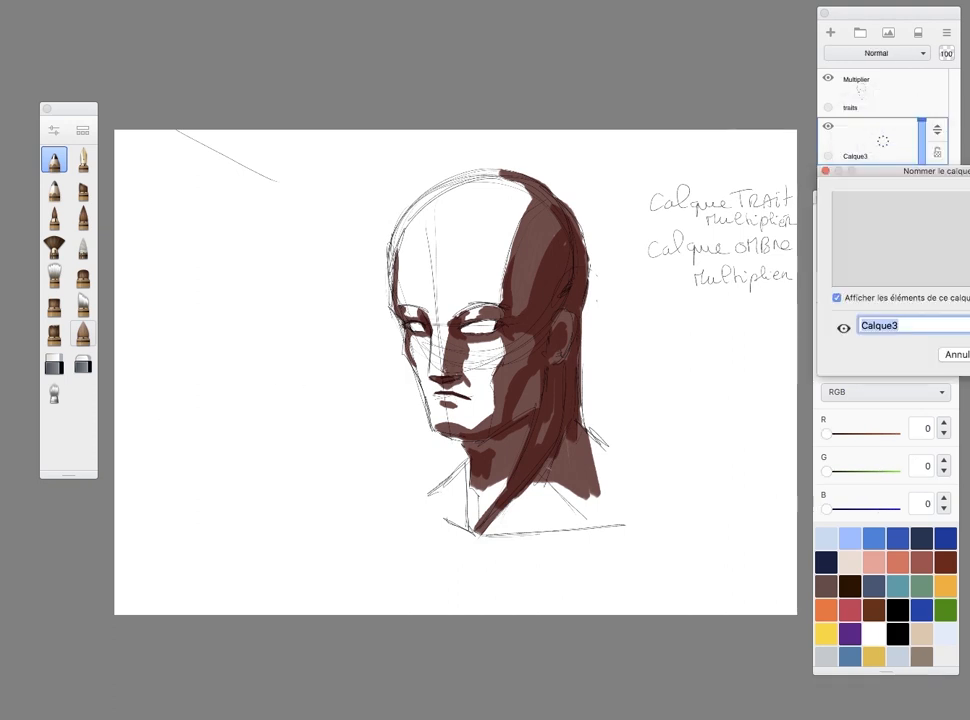
pyautogui.write('couleur')
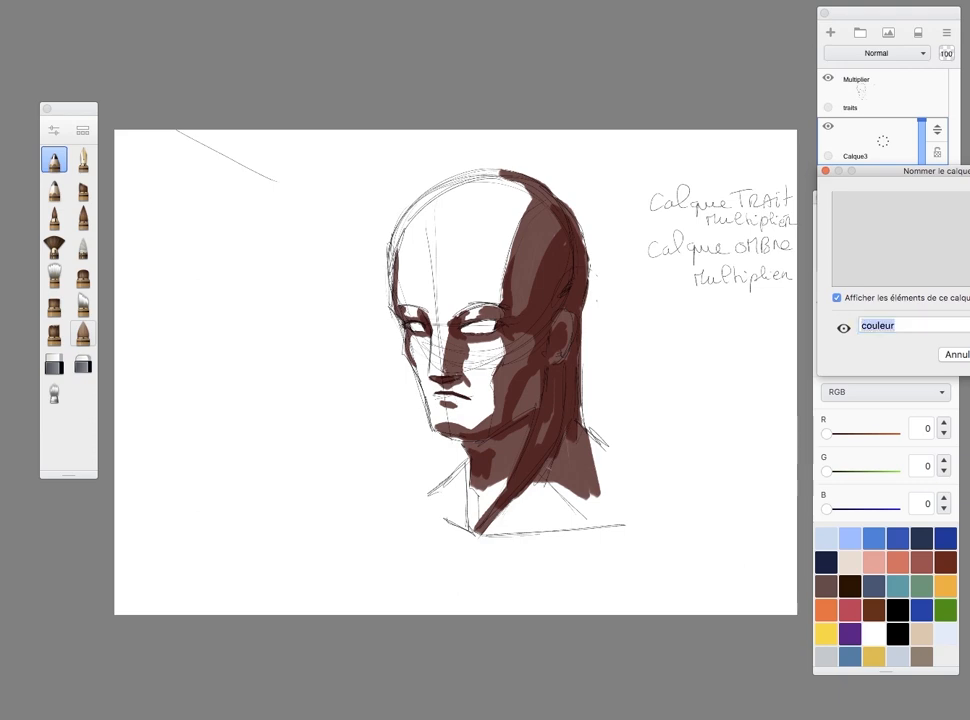
pyautogui.press('Return')
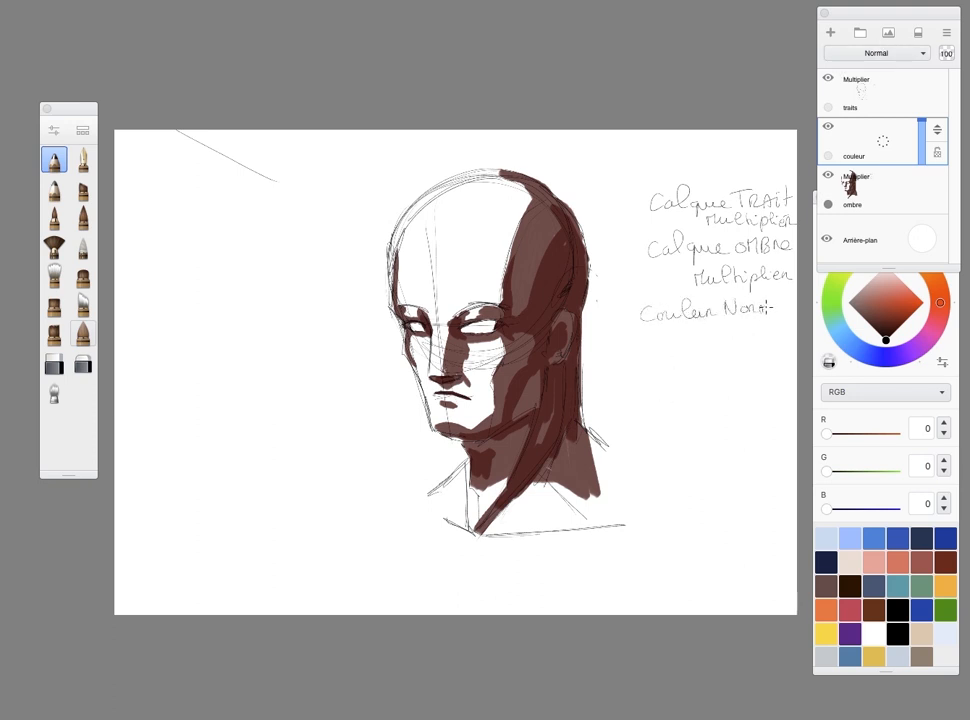
pyautogui.moveTo(725, 327); pyautogui.dragTo(692, 270)
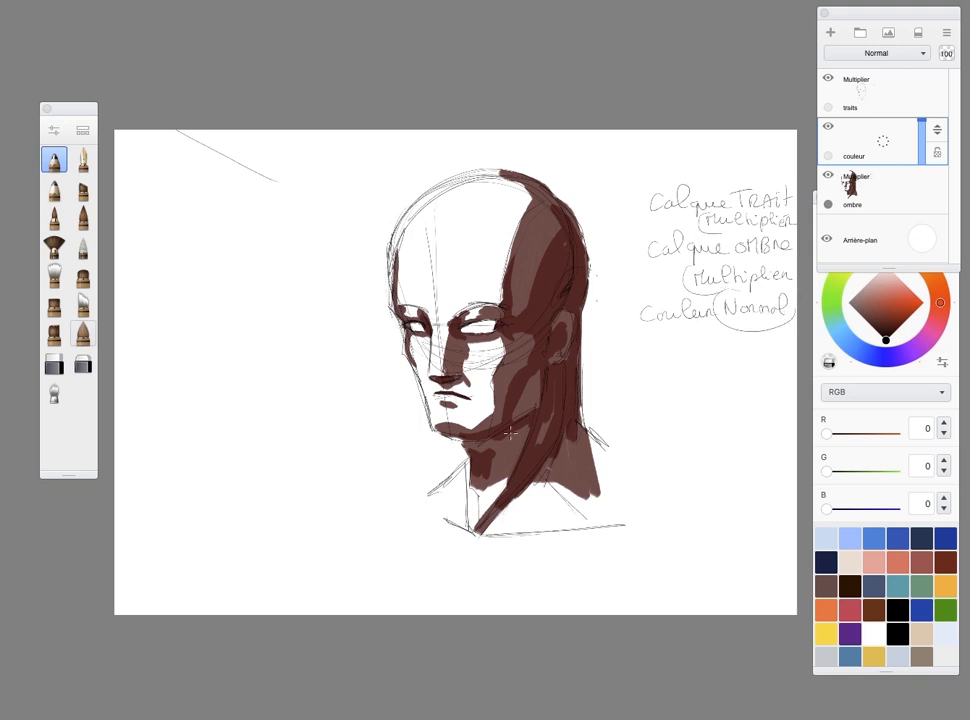
# Choose the shading brush with pale skin colour (RGB 239, 220, 211) and reorder the layers so ombre sits above couleur
pyautogui.click(54, 305)
pyautogui.click(850, 562)
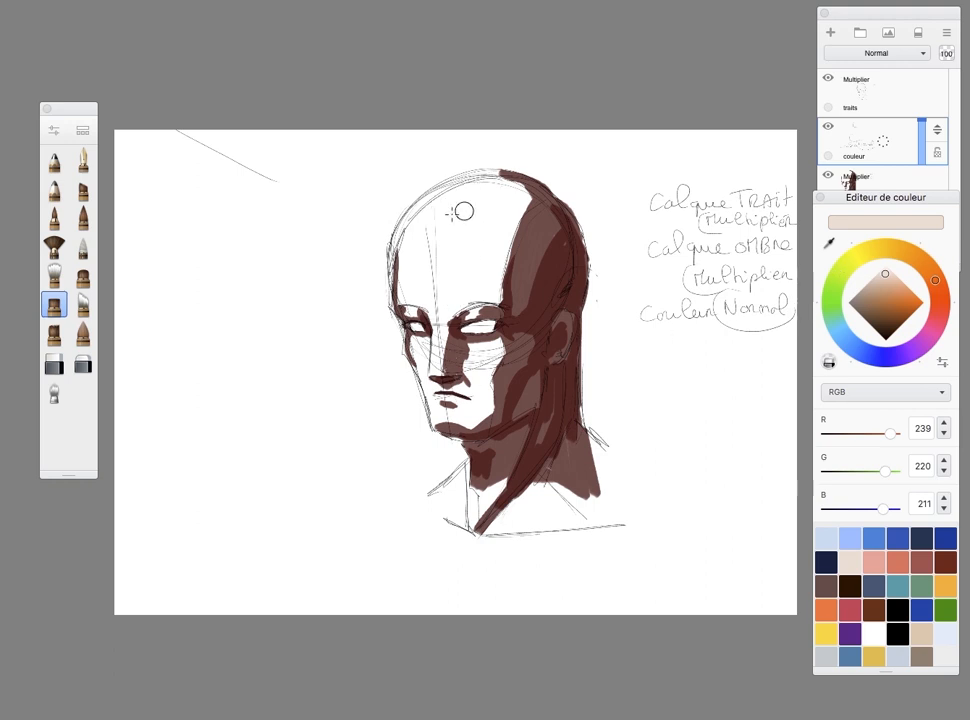
pyautogui.click(914, 190)
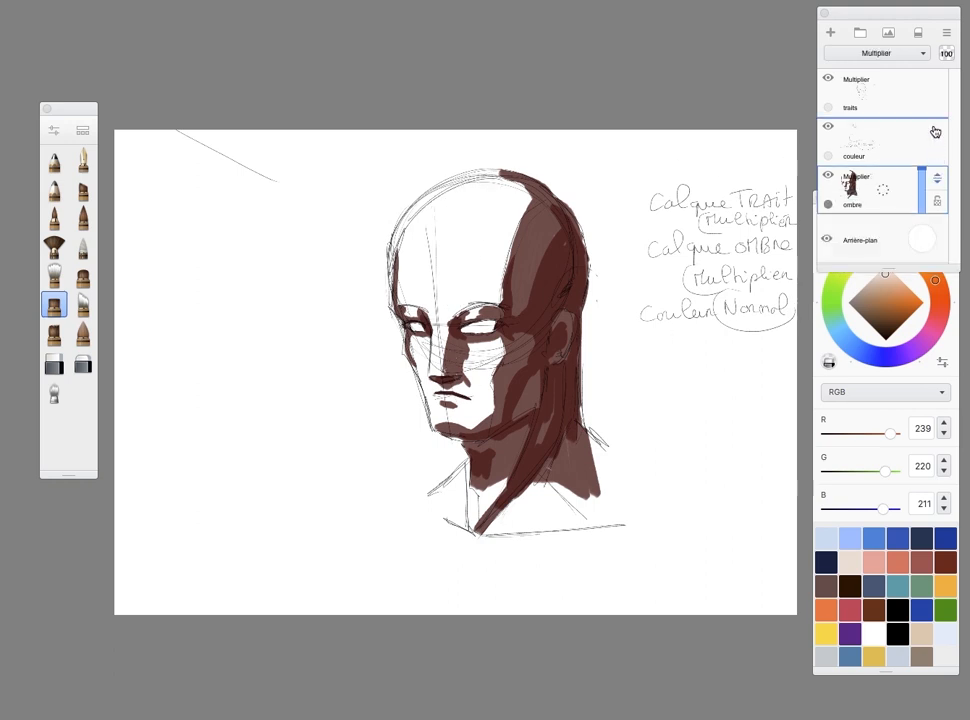
pyautogui.moveTo(937, 179); pyautogui.dragTo(916, 165)
pyautogui.click(897, 195)
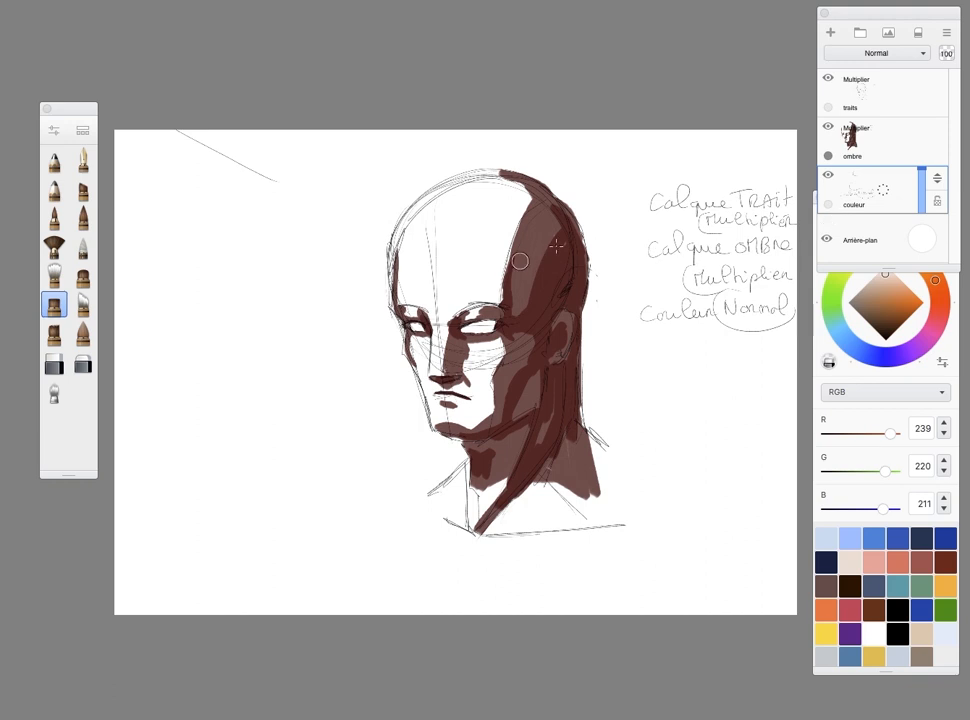
# Hide the ombre layer, fill the head, neck and shoulders with skin colour on couleur except the eyes, and show ombre again
pyautogui.click(828, 127)
pyautogui.moveTo(419, 223)
pyautogui.mouseDown()
pyautogui.moveTo(469, 186)
pyautogui.moveTo(454, 183)
pyautogui.moveTo(401, 267)
pyautogui.moveTo(417, 225)
pyautogui.moveTo(445, 313)
pyautogui.moveTo(454, 220)
pyautogui.moveTo(471, 290)
pyautogui.moveTo(487, 286)
pyautogui.moveTo(506, 206)
pyautogui.moveTo(509, 230)
pyautogui.moveTo(480, 184)
pyautogui.moveTo(538, 210)
pyautogui.moveTo(510, 228)
pyautogui.moveTo(513, 290)
pyautogui.moveTo(535, 244)
pyautogui.moveTo(550, 290)
pyautogui.mouseUp()
pyautogui.moveTo(559, 219)
pyautogui.mouseDown()
pyautogui.moveTo(552, 287)
pyautogui.moveTo(462, 345)
pyautogui.moveTo(436, 248)
pyautogui.moveTo(415, 370)
pyautogui.moveTo(455, 432)
pyautogui.moveTo(470, 343)
pyautogui.moveTo(505, 330)
pyautogui.moveTo(480, 348)
pyautogui.moveTo(491, 400)
pyautogui.moveTo(538, 365)
pyautogui.moveTo(545, 295)
pyautogui.moveTo(565, 373)
pyautogui.moveTo(538, 478)
pyautogui.moveTo(528, 388)
pyautogui.moveTo(500, 490)
pyautogui.moveTo(485, 450)
pyautogui.moveTo(473, 455)
pyautogui.moveTo(480, 470)
pyautogui.moveTo(470, 495)
pyautogui.moveTo(458, 508)
pyautogui.moveTo(438, 505)
pyautogui.moveTo(483, 460)
pyautogui.moveTo(522, 492)
pyautogui.moveTo(560, 430)
pyautogui.moveTo(483, 525)
pyautogui.moveTo(552, 470)
pyautogui.moveTo(522, 521)
pyautogui.moveTo(574, 515)
pyautogui.mouseUp()
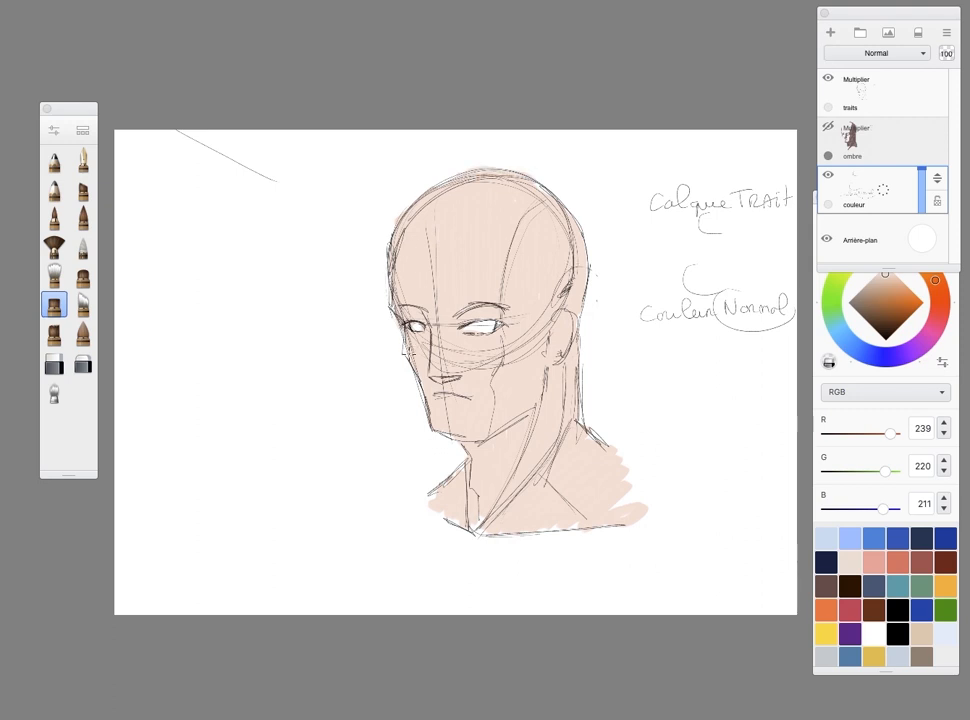
pyautogui.click(829, 128)
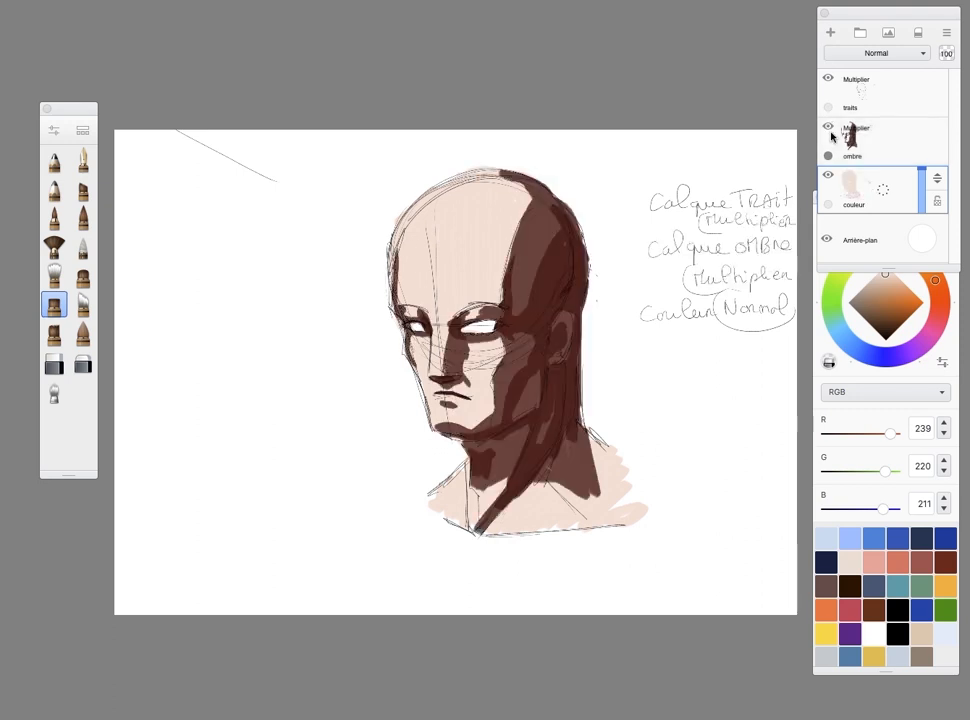
# Soften the shadow edges on the ombre layer with the blending brush across the forehead, face and neck
pyautogui.click(870, 140)
pyautogui.click(54, 275)
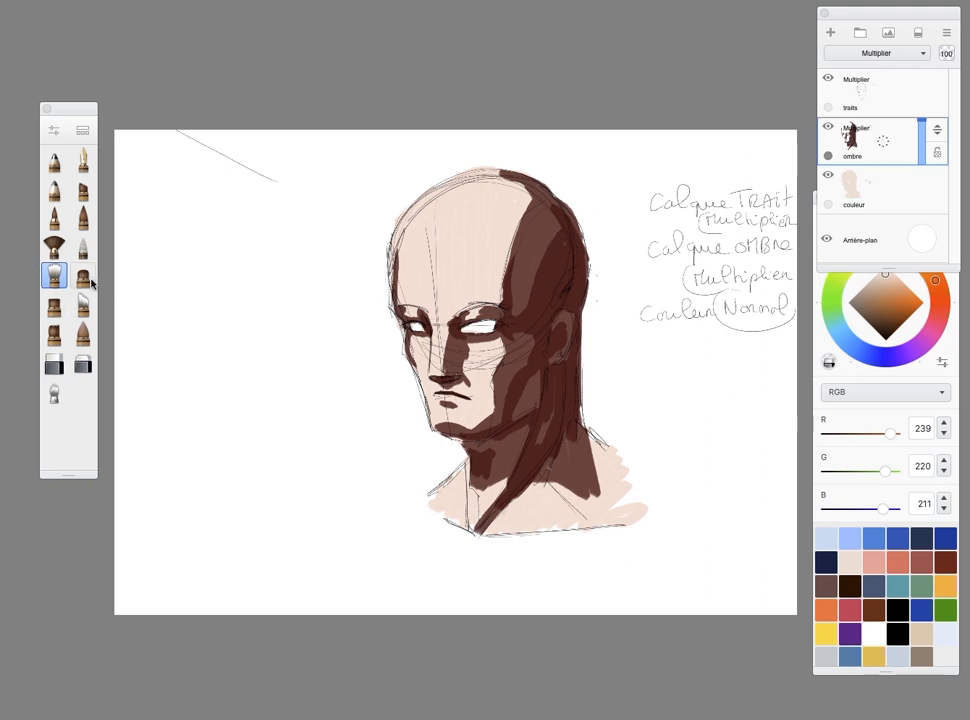
pyautogui.moveTo(531, 205); pyautogui.dragTo(493, 313)
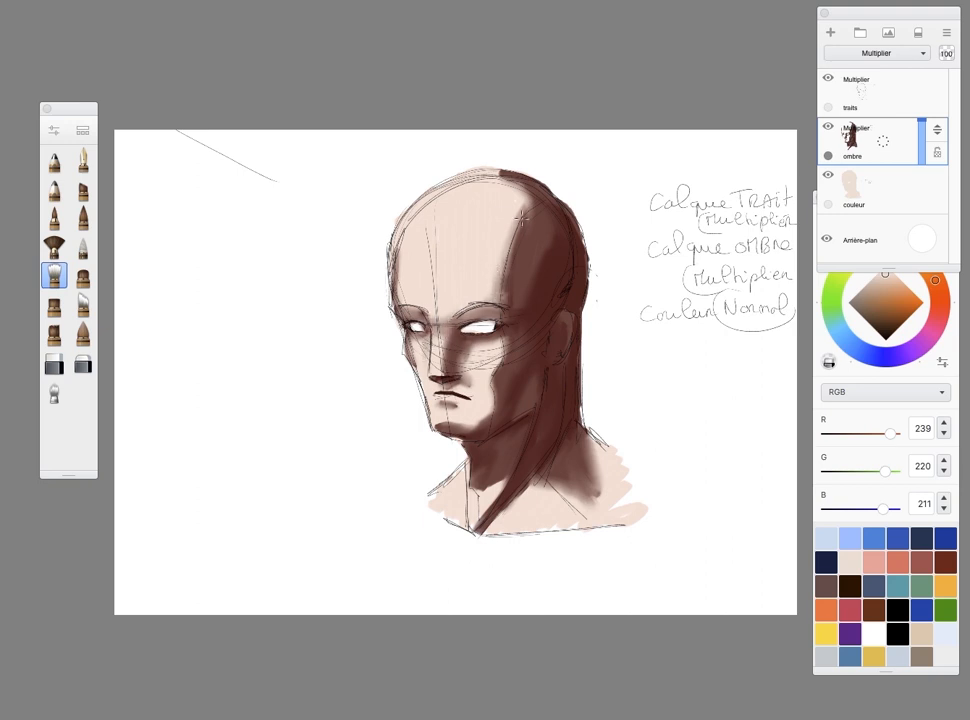
pyautogui.moveTo(521, 182)
pyautogui.mouseDown()
pyautogui.moveTo(499, 179)
pyautogui.moveTo(540, 196)
pyautogui.mouseUp()
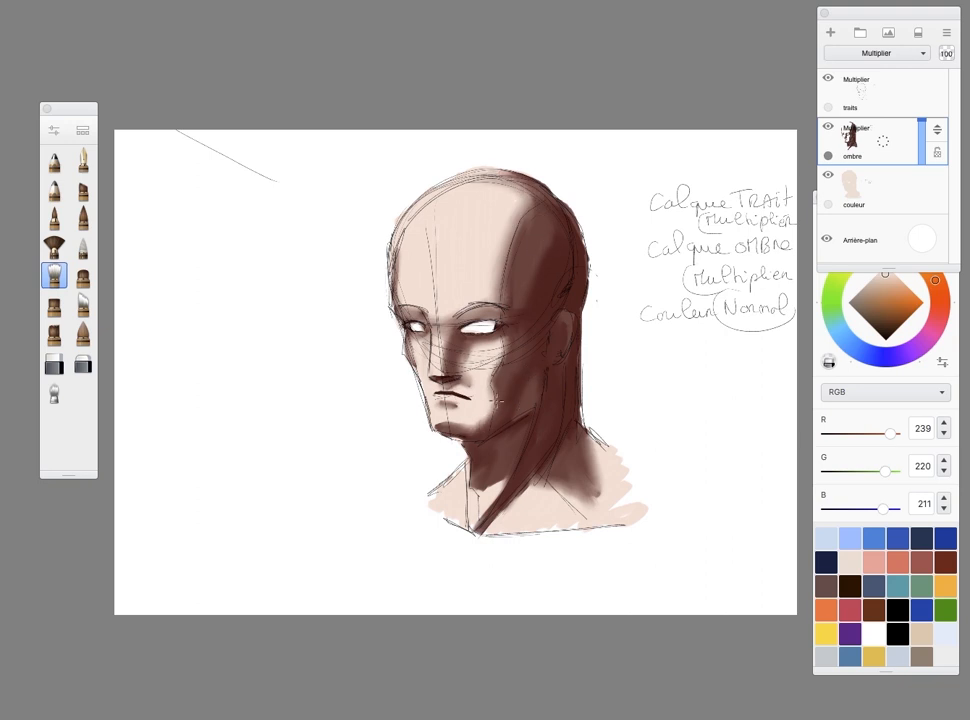
# Blend the remaining hard shadow edges on the ombre layer around the nose, cheek, chin and neck
pyautogui.click(896, 99)
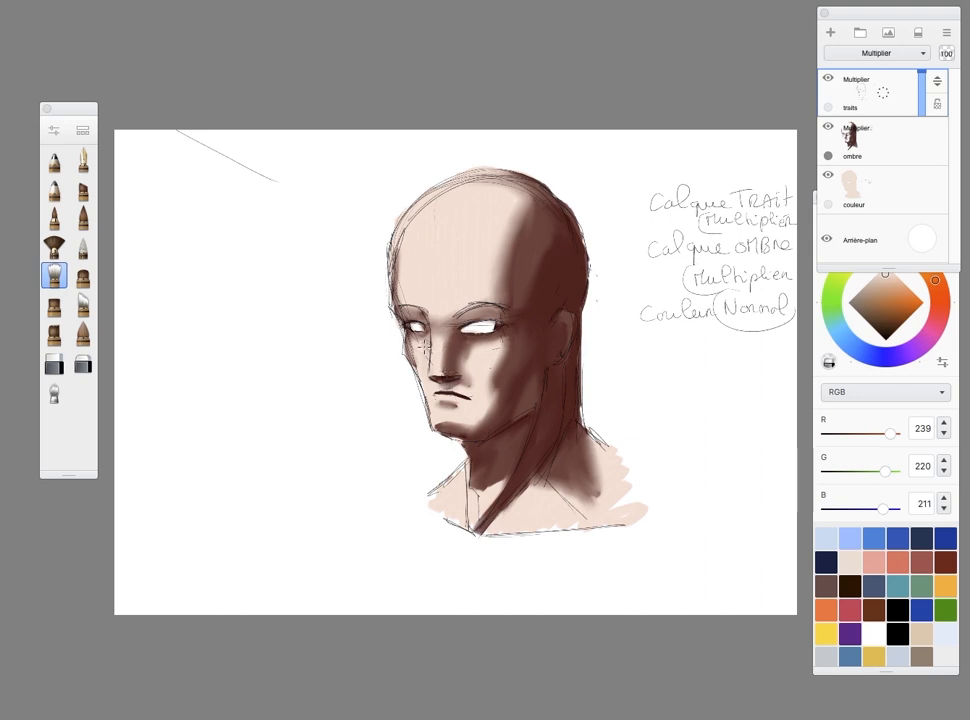
pyautogui.click(852, 140)
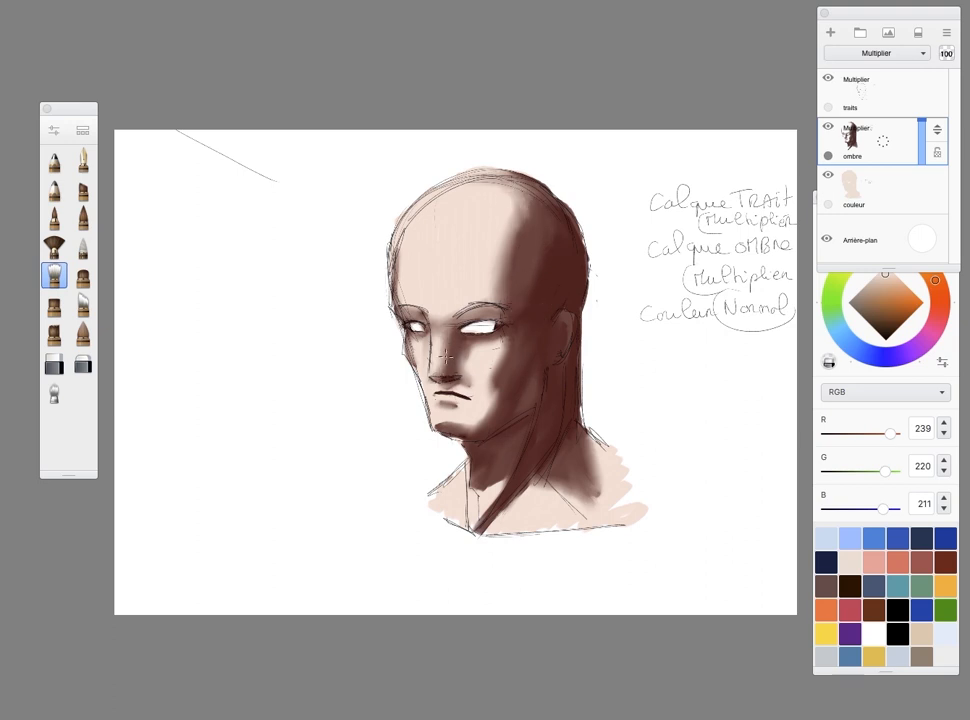
pyautogui.moveTo(442, 418)
pyautogui.mouseDown()
pyautogui.moveTo(452, 434)
pyautogui.moveTo(468, 423)
pyautogui.mouseUp()
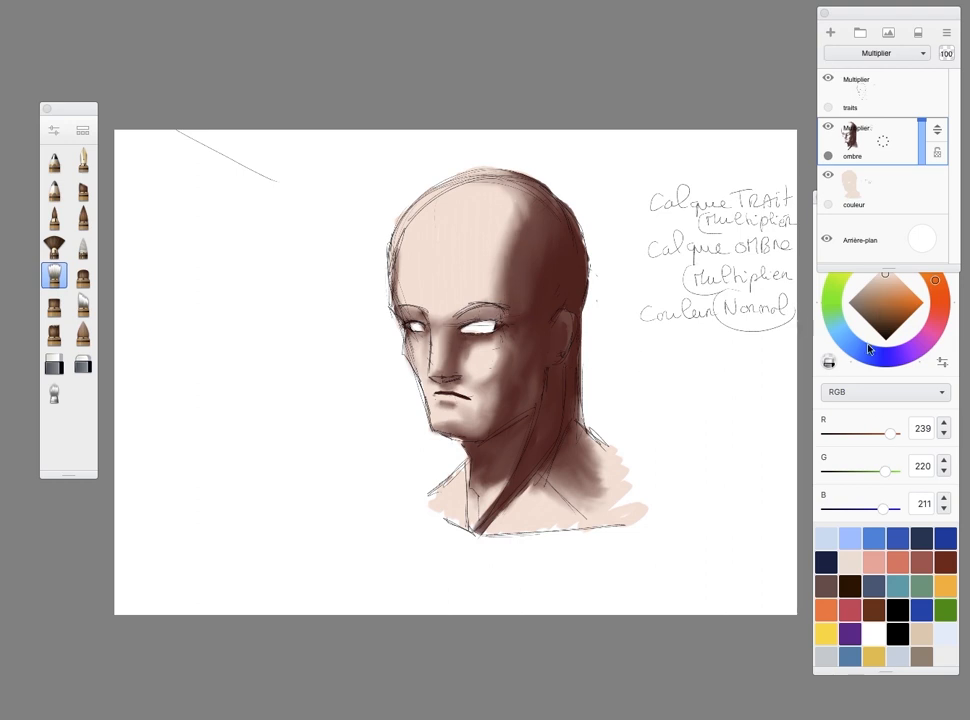
# Add a new layer between traits and ombre and name it "lumiere"
pyautogui.click(885, 142)
pyautogui.click(888, 97)
pyautogui.click(886, 144)
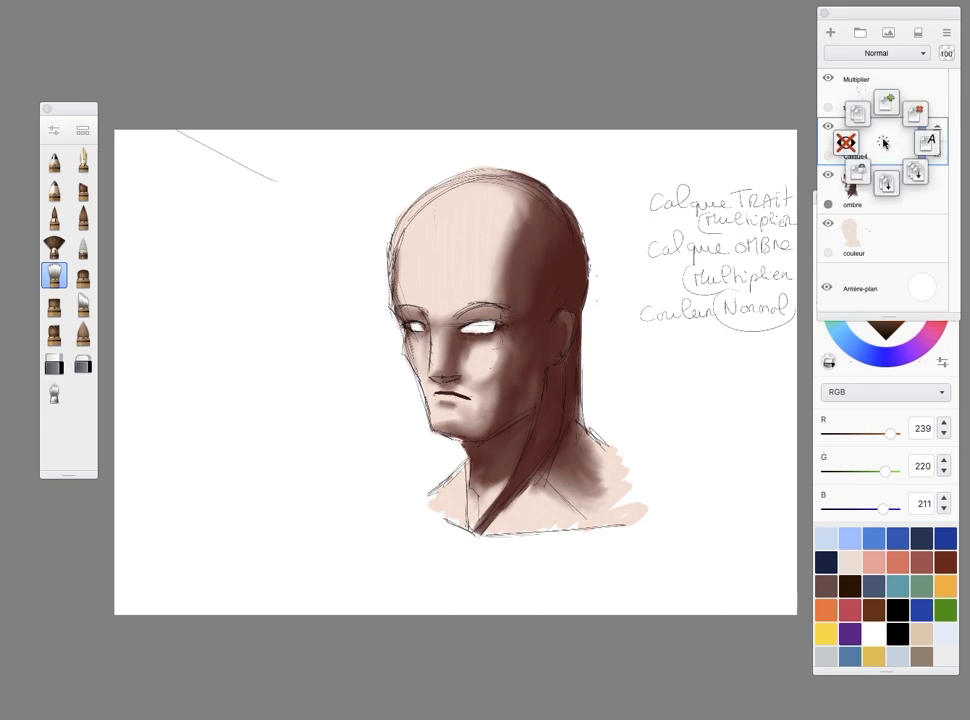
pyautogui.click(888, 143)
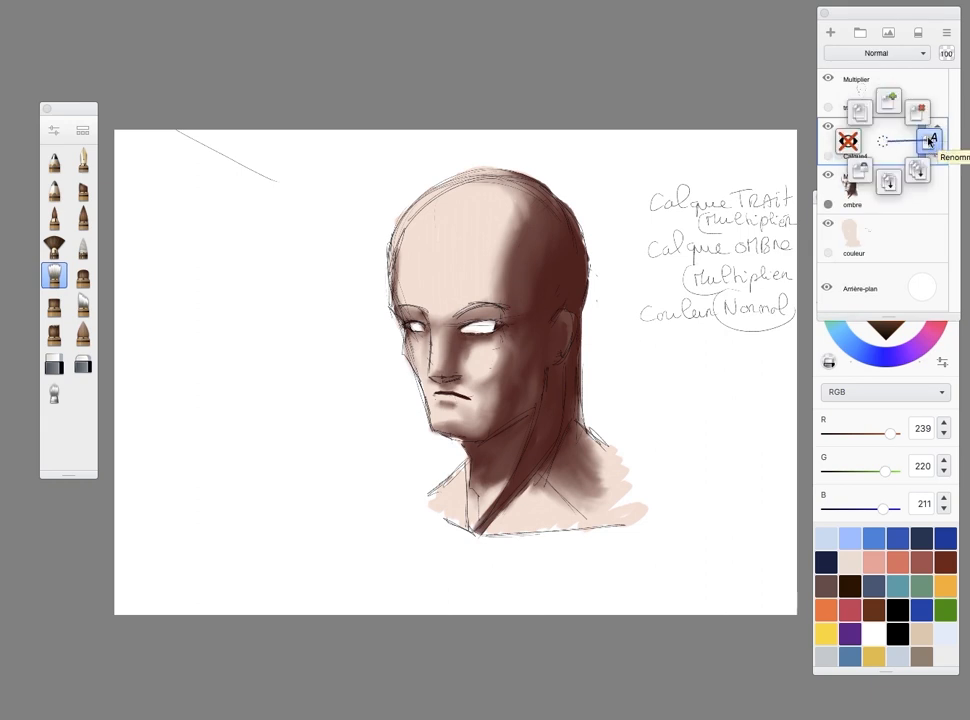
pyautogui.click(930, 140)
pyautogui.write('lumiere')
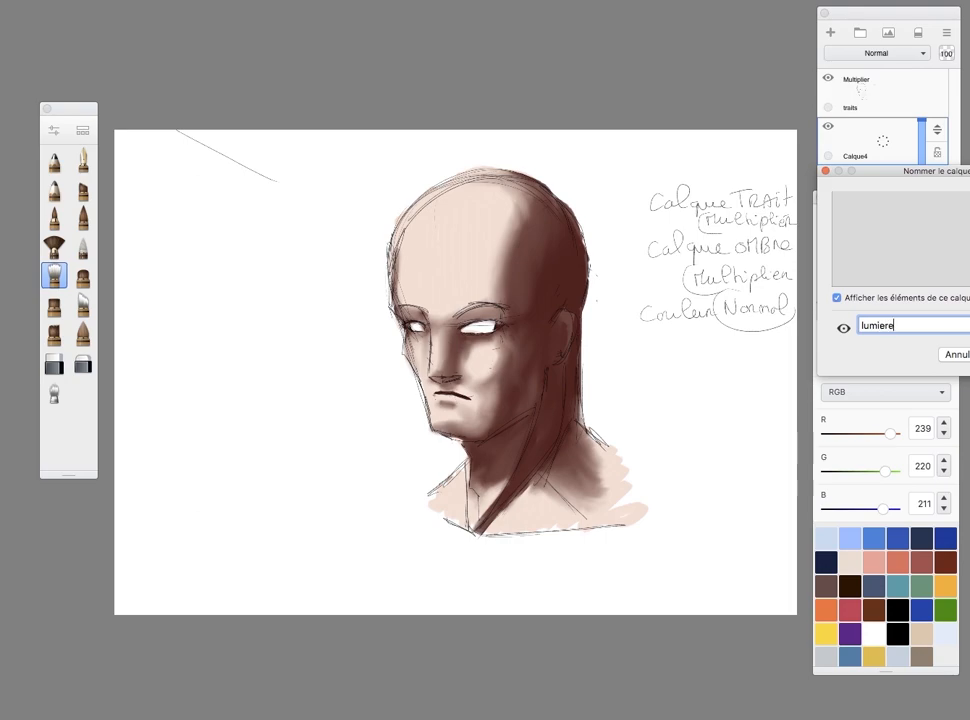
pyautogui.press('Return')
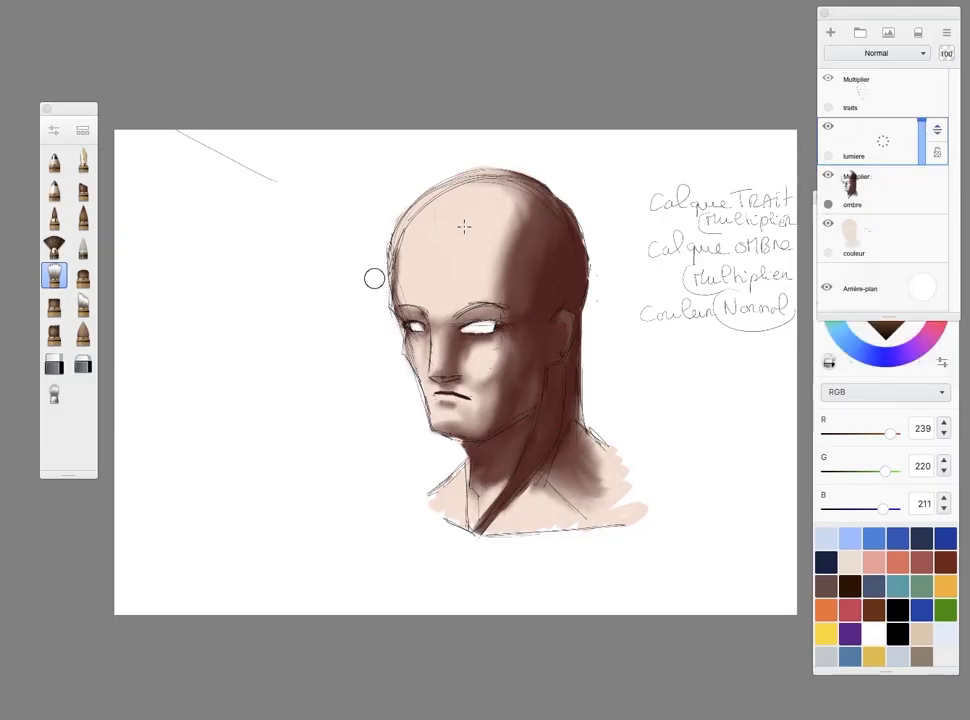
# Paint highlights in light skin colour (RGB 250, 240, 235) on the lumiere layer across the forehead, face and neck
pyautogui.click(851, 563)
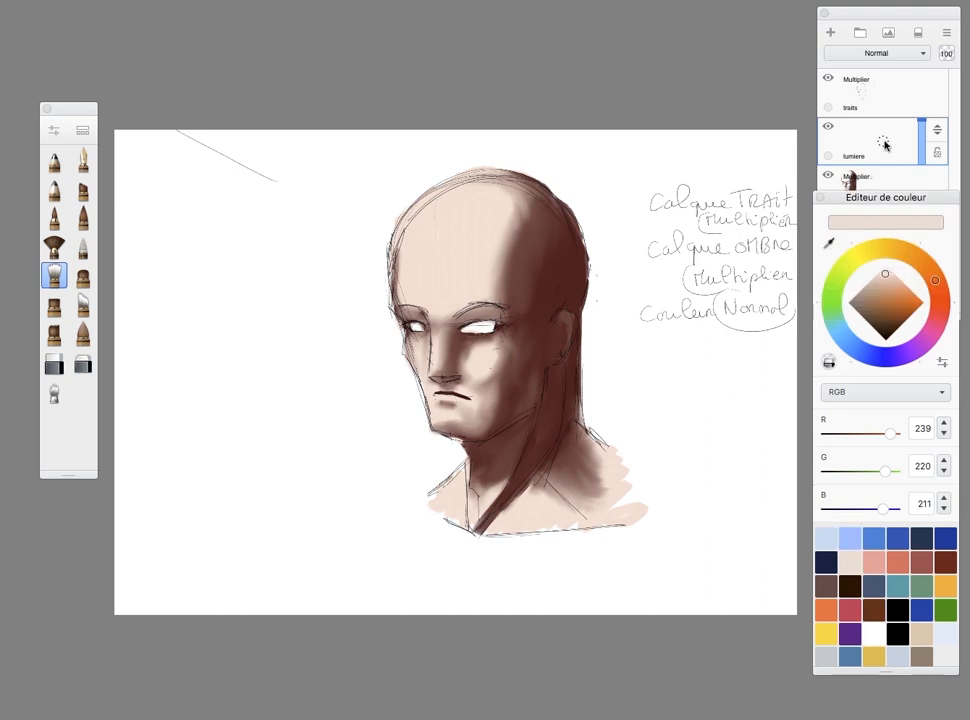
pyautogui.moveTo(890, 275)
pyautogui.mouseDown()
pyautogui.moveTo(893, 224)
pyautogui.moveTo(886, 270)
pyautogui.mouseUp()
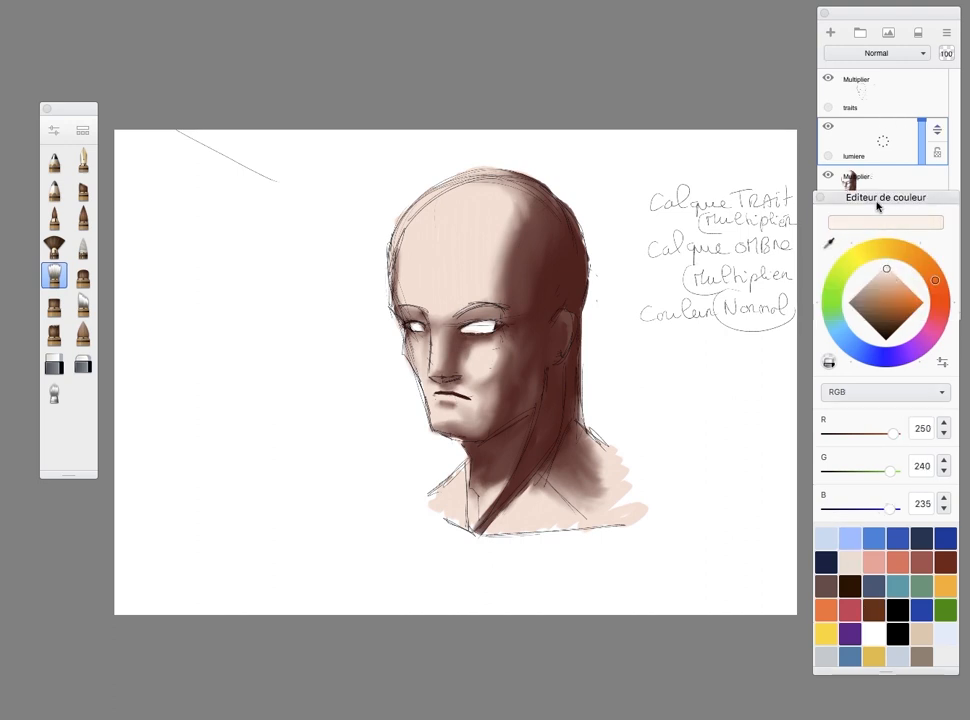
pyautogui.click(906, 178)
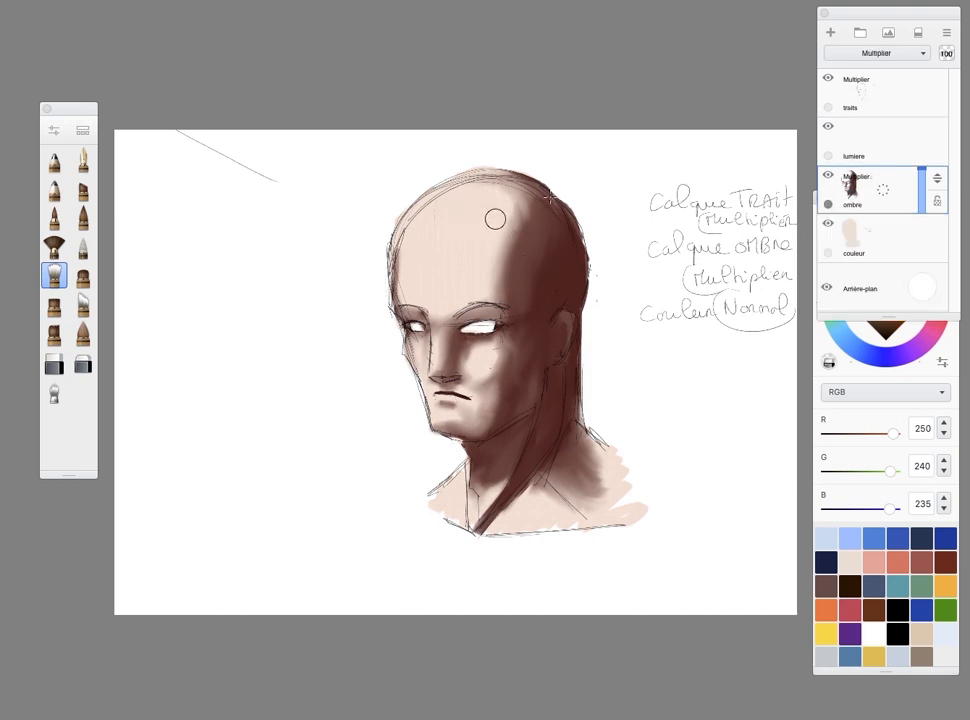
pyautogui.click(894, 134)
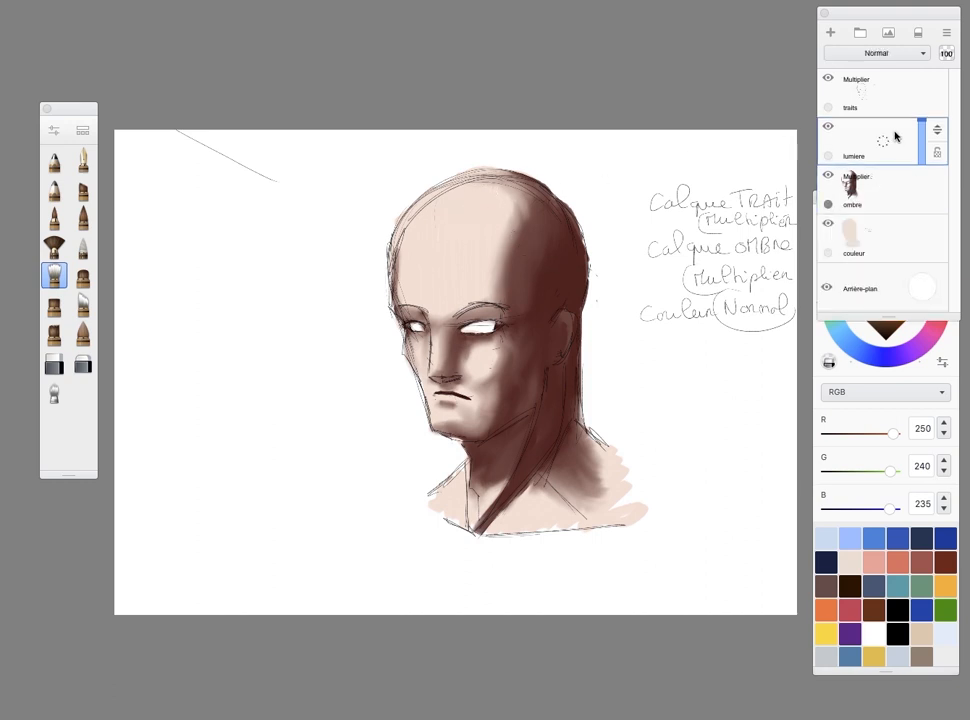
pyautogui.click(54, 306)
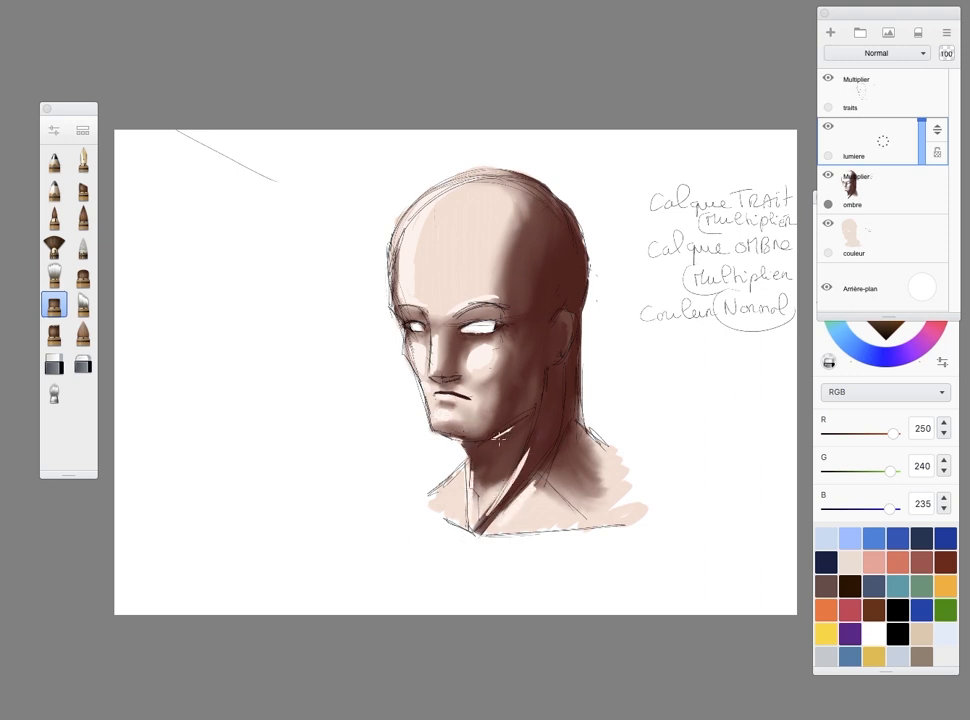
pyautogui.moveTo(417, 281); pyautogui.dragTo(478, 264)
pyautogui.moveTo(431, 219)
pyautogui.mouseDown()
pyautogui.moveTo(482, 254)
pyautogui.moveTo(490, 227)
pyautogui.moveTo(457, 283)
pyautogui.moveTo(468, 208)
pyautogui.moveTo(437, 283)
pyautogui.moveTo(430, 228)
pyautogui.mouseUp()
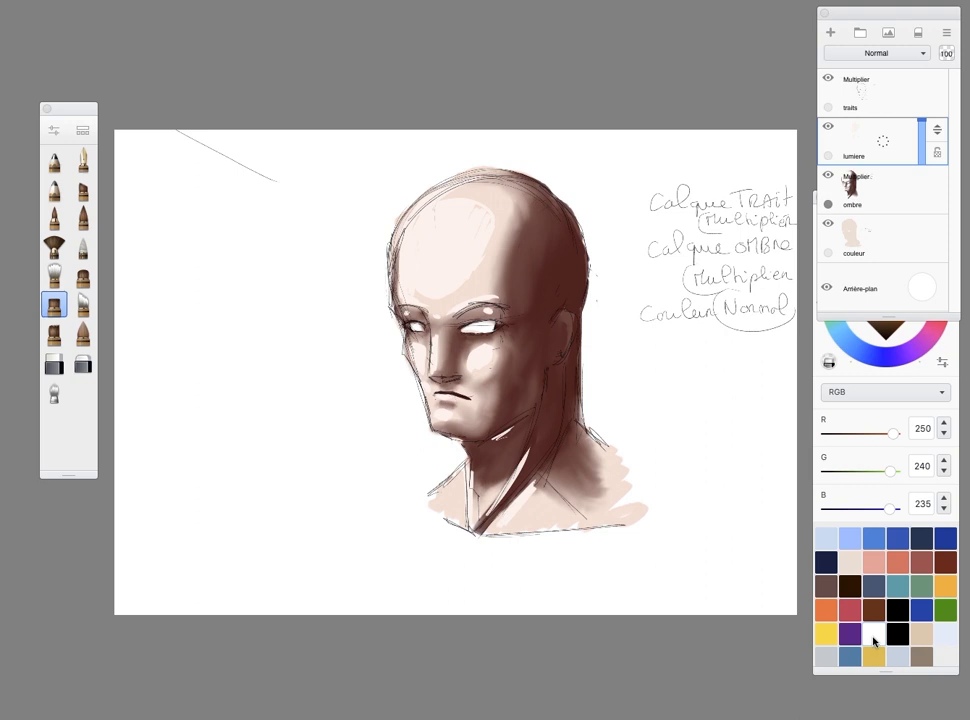
# Add white (RGB 255, 255, 255) accents above the brows on lumiere and blend the highlights smoothly into the skin
pyautogui.click(870, 635)
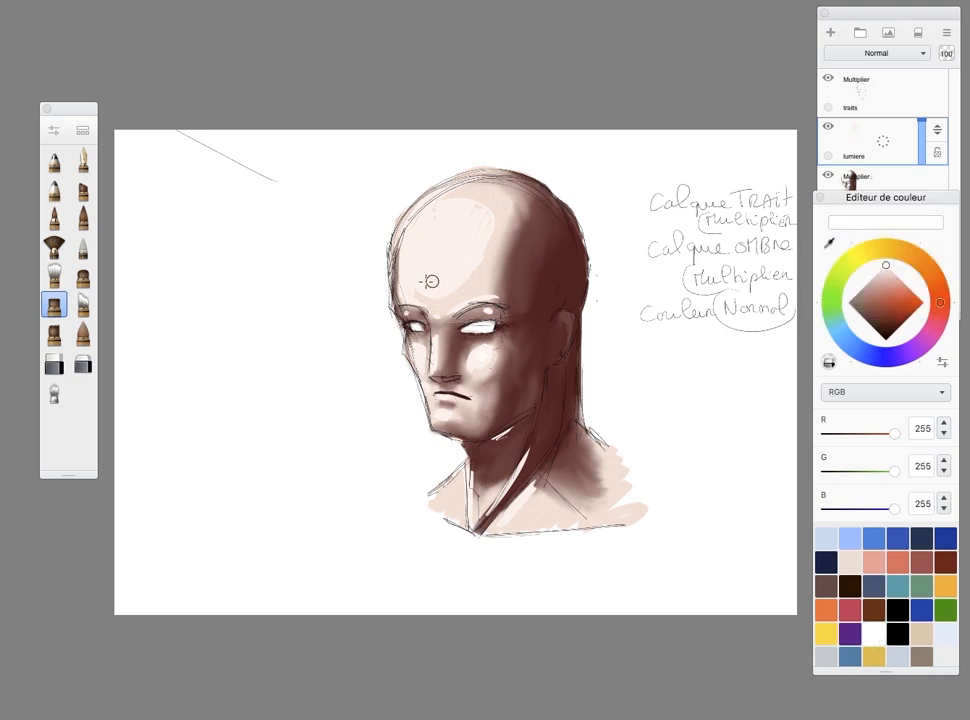
pyautogui.moveTo(429, 287); pyautogui.dragTo(420, 277)
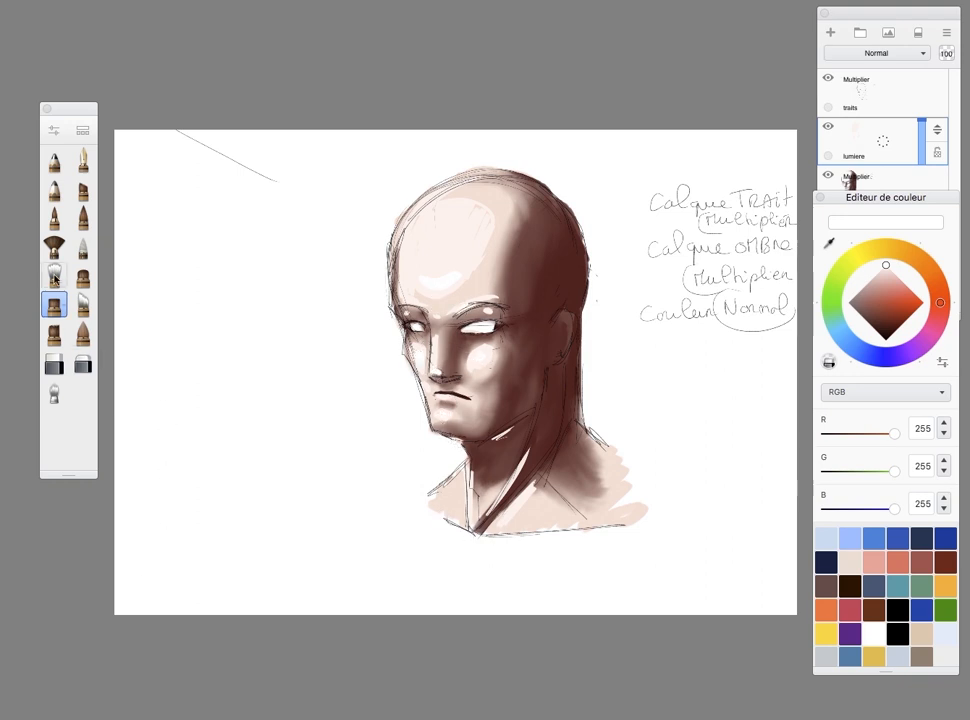
pyautogui.click(83, 245)
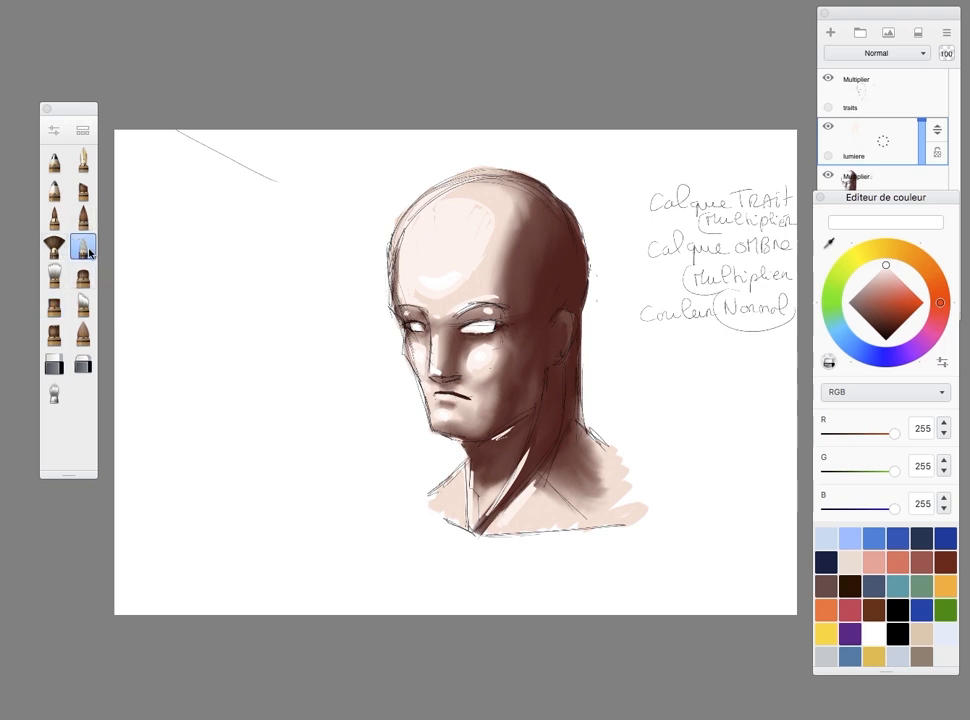
pyautogui.click(86, 310)
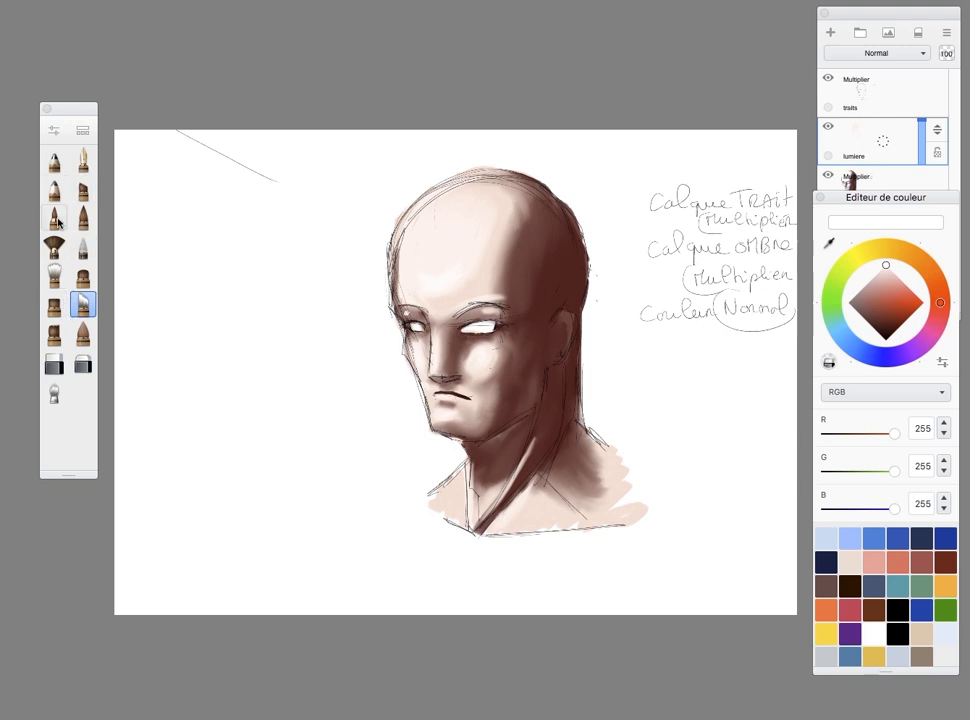
# Paint a pale highlight (RGB 248, 234, 227) along the ear's upper rim on lumiere and soften it with the blending brush
pyautogui.click(54, 305)
pyautogui.click(850, 562)
pyautogui.click(887, 275)
pyautogui.click(886, 271)
pyautogui.moveTo(556, 327); pyautogui.dragTo(561, 315)
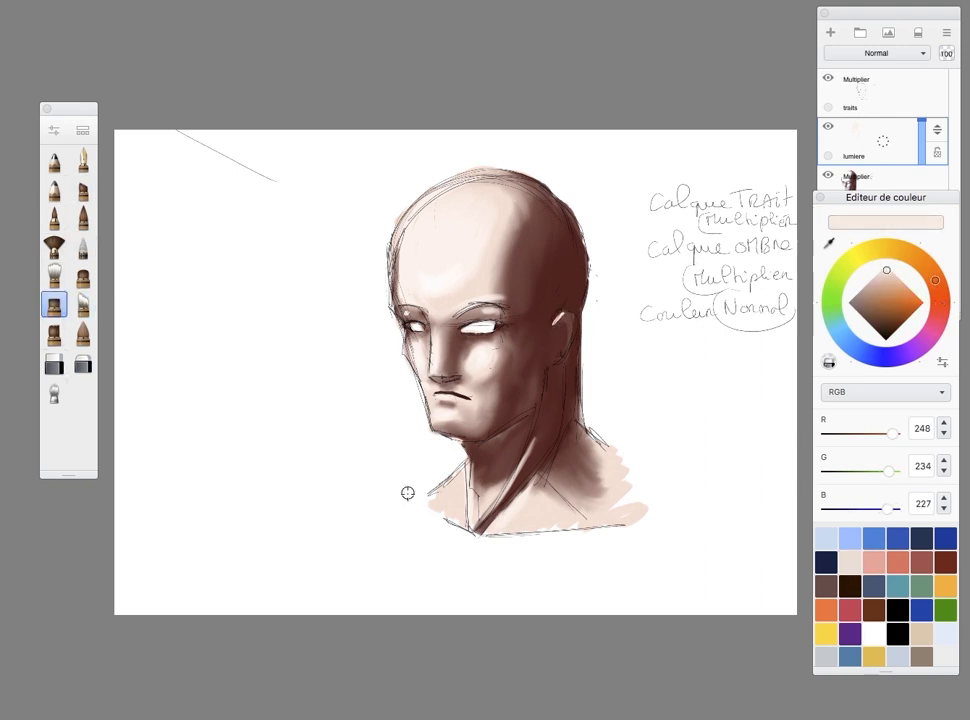
pyautogui.click(54, 275)
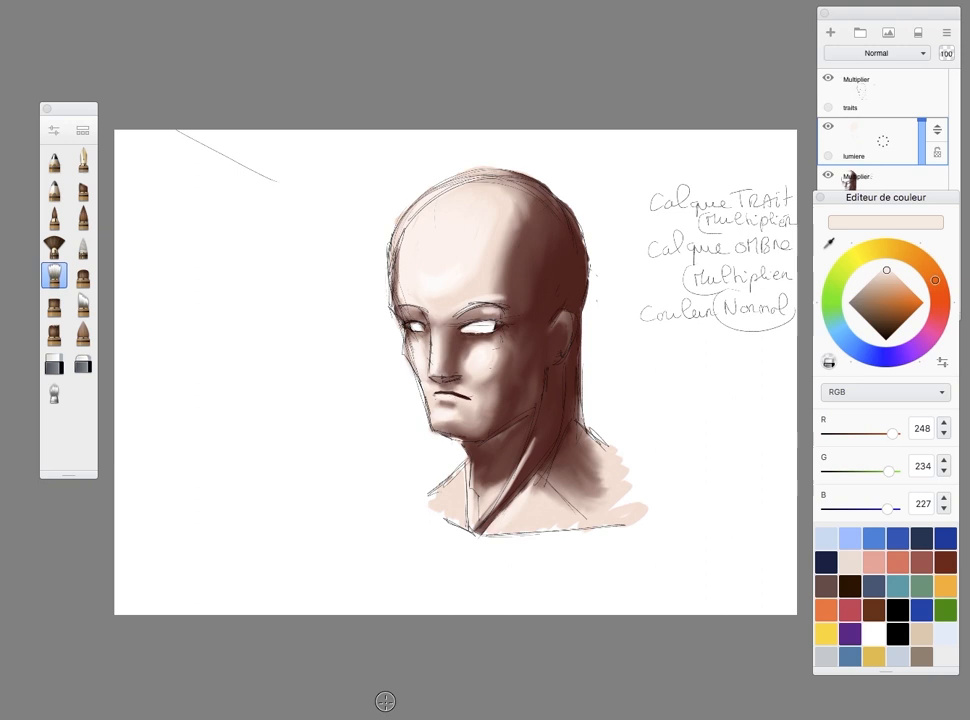
# Shade the whites of both eyes with pale blue-grey (RGB 211, 216, 223) on the ombre layer
pyautogui.click(846, 544)
pyautogui.moveTo(897, 279)
pyautogui.mouseDown()
pyautogui.moveTo(876, 279)
pyautogui.moveTo(929, 216)
pyautogui.mouseUp()
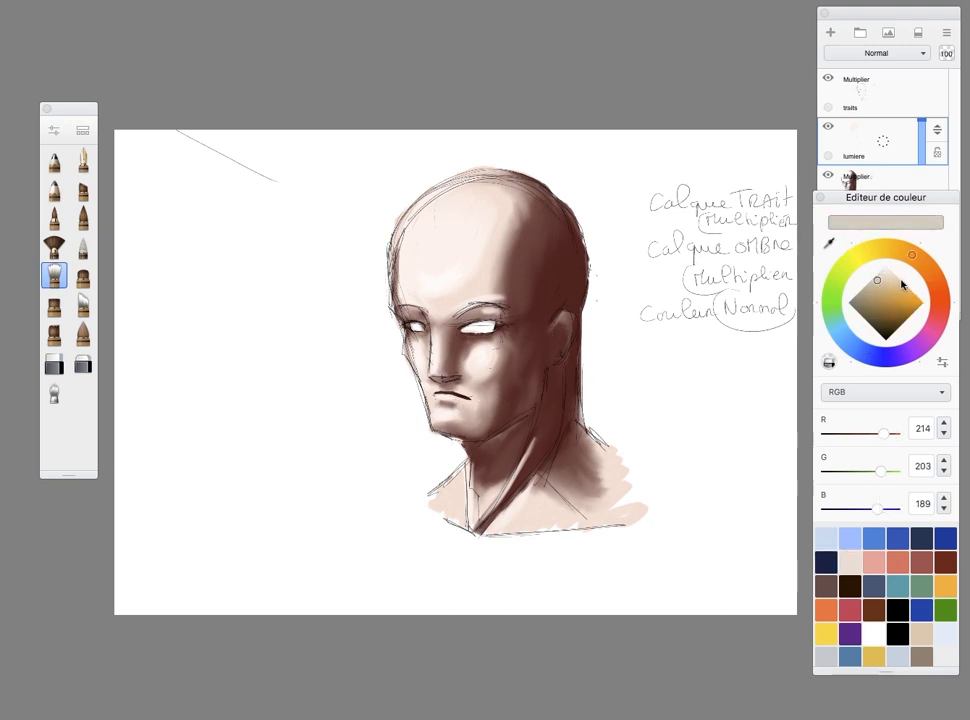
pyautogui.click(847, 541)
pyautogui.moveTo(884, 279); pyautogui.dragTo(879, 280)
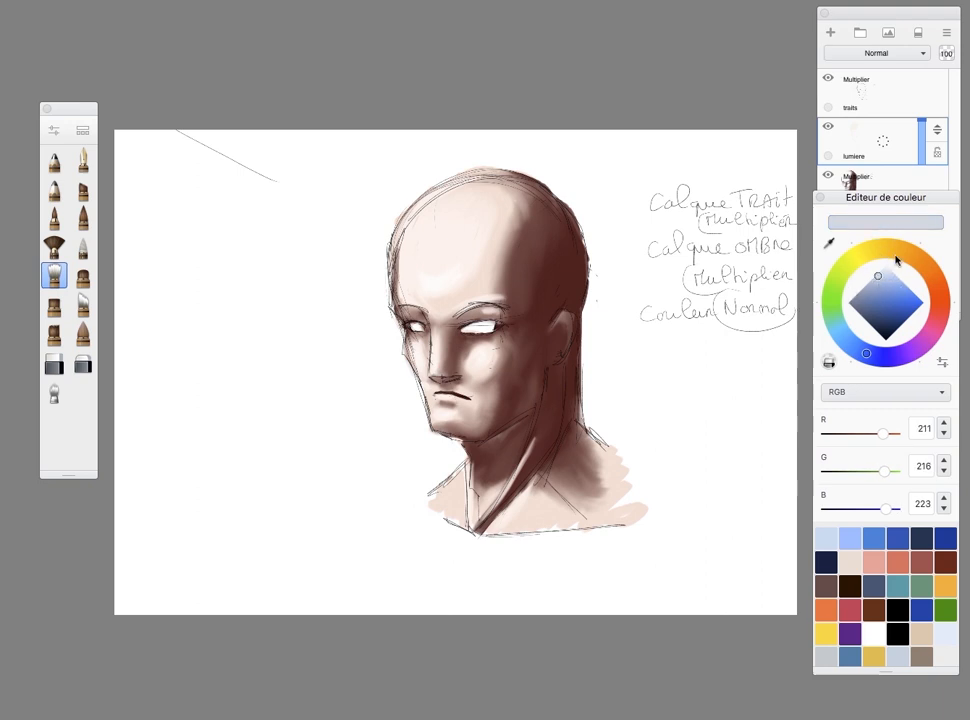
pyautogui.click(54, 305)
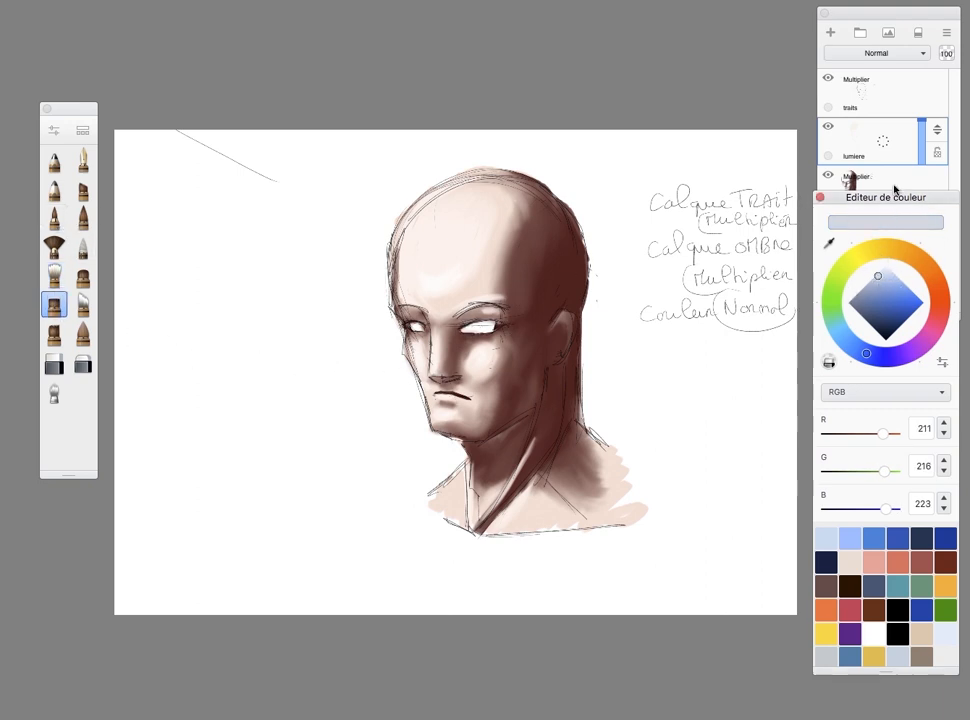
pyautogui.click(849, 182)
pyautogui.moveTo(474, 329); pyautogui.dragTo(490, 325)
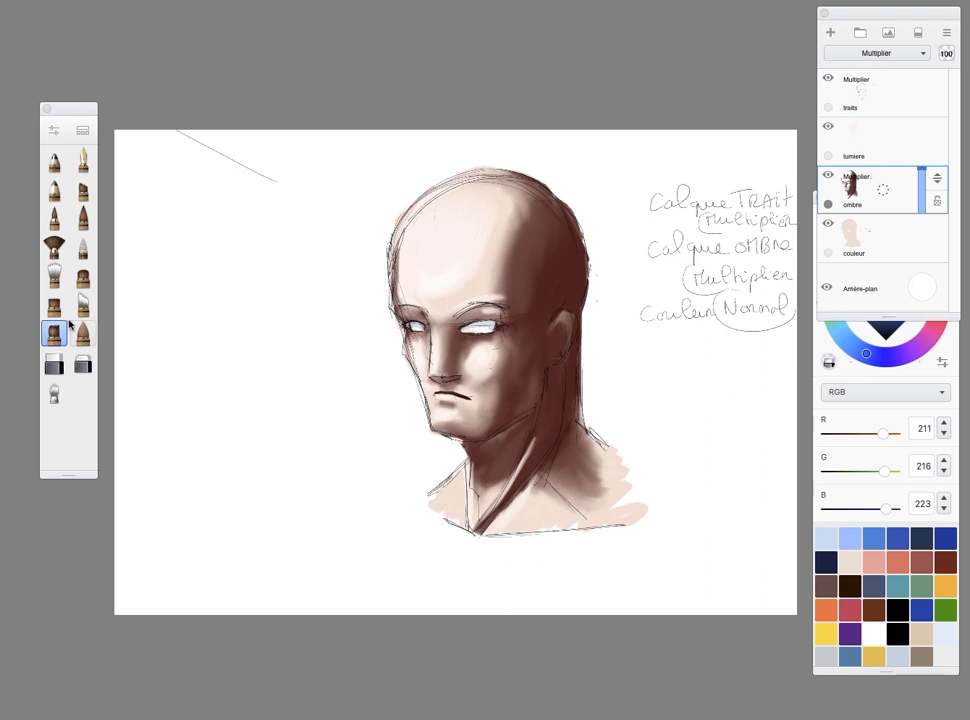
# Soften the blue-grey shading inside both eyes on the ombre layer and erase the excess
pyautogui.click(83, 245)
pyautogui.moveTo(484, 326)
pyautogui.mouseDown()
pyautogui.moveTo(474, 330)
pyautogui.moveTo(482, 326)
pyautogui.mouseUp()
pyautogui.moveTo(411, 325); pyautogui.dragTo(419, 328)
pyautogui.moveTo(484, 328)
pyautogui.mouseDown()
pyautogui.moveTo(474, 333)
pyautogui.moveTo(488, 328)
pyautogui.mouseUp()
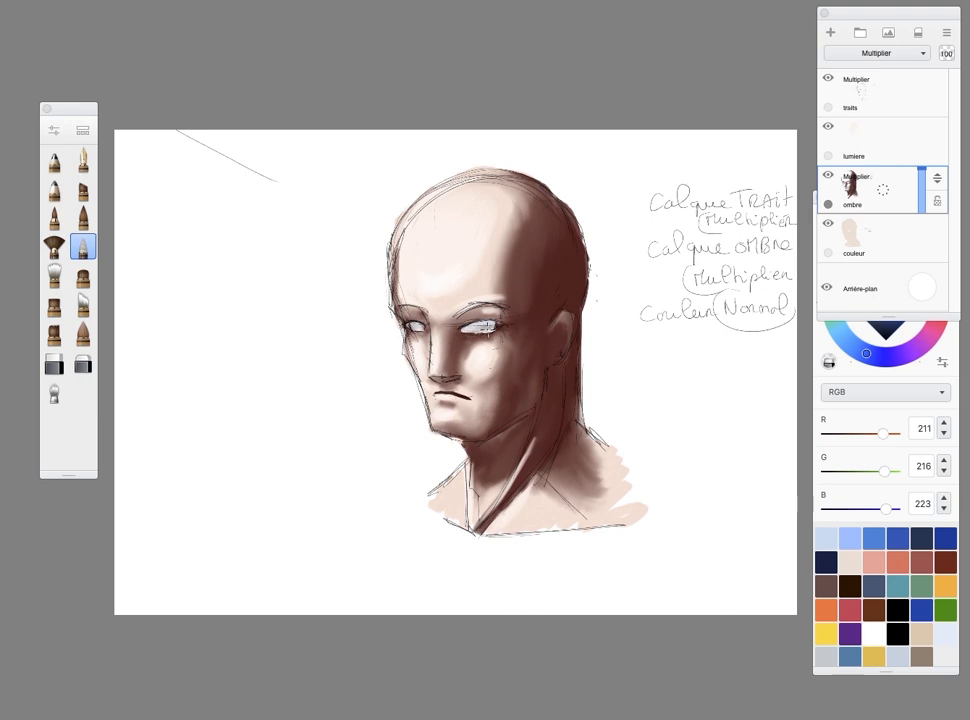
pyautogui.click(54, 364)
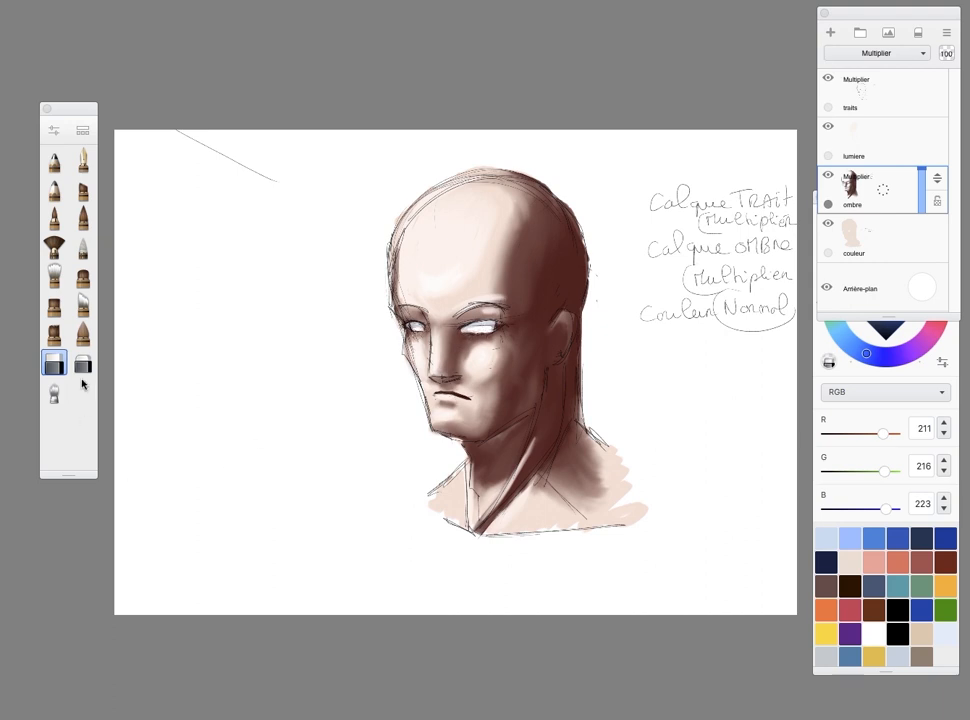
# Draw the irises and pupils and darken the eyebrows, nose and ear lines with the black pencil on the traits layer
pyautogui.click(54, 190)
pyautogui.click(54, 160)
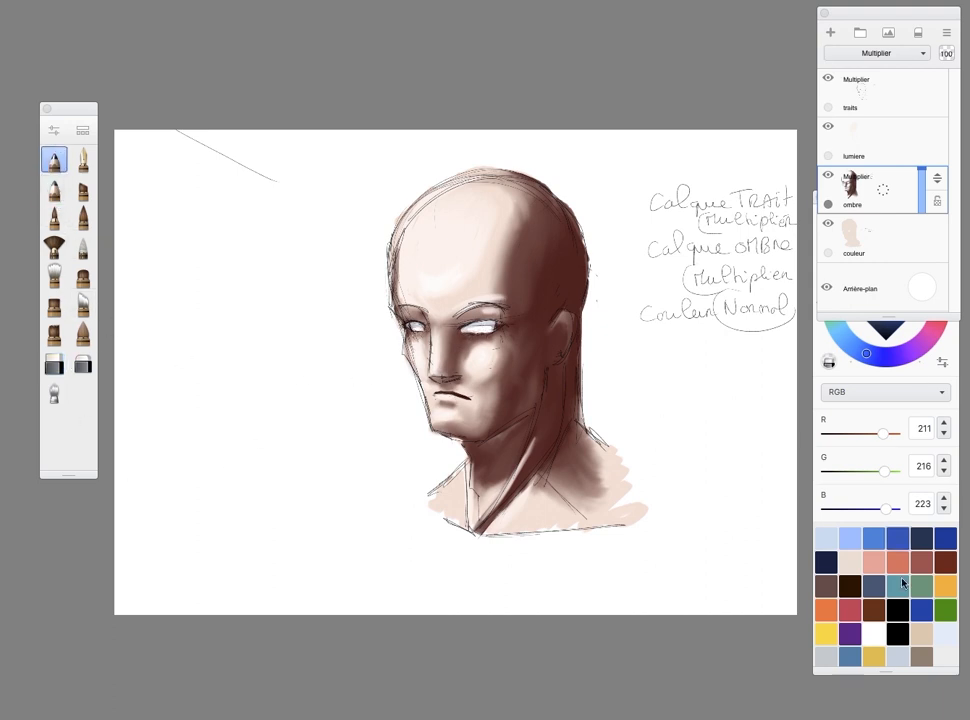
pyautogui.click(898, 610)
pyautogui.click(845, 97)
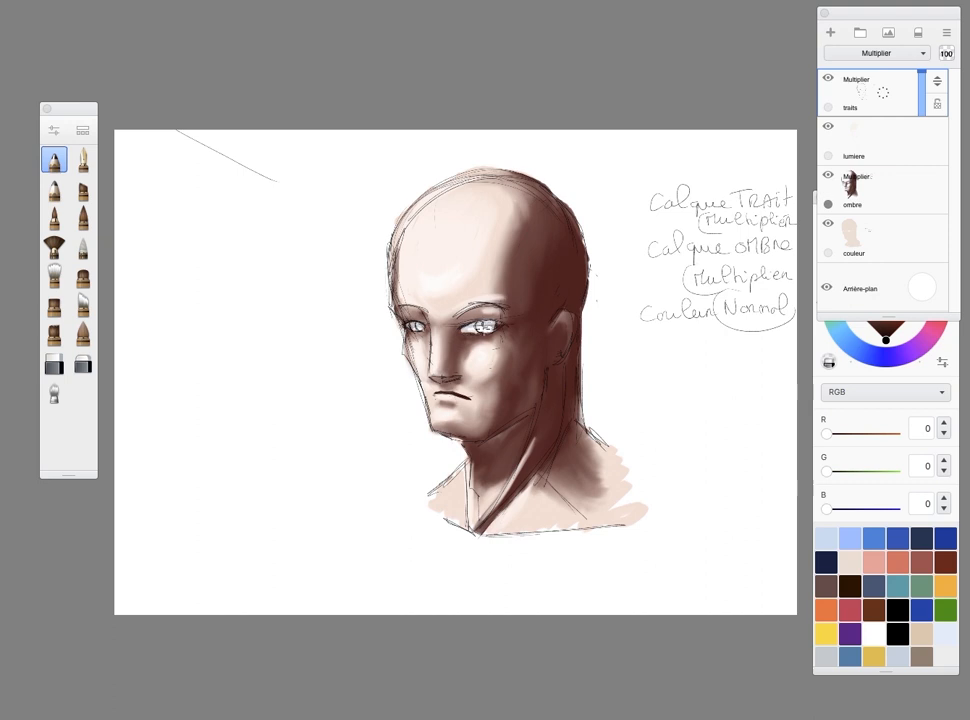
pyautogui.moveTo(488, 323); pyautogui.dragTo(485, 326)
pyautogui.moveTo(461, 310); pyautogui.dragTo(486, 304)
pyautogui.moveTo(417, 311); pyautogui.dragTo(391, 307)
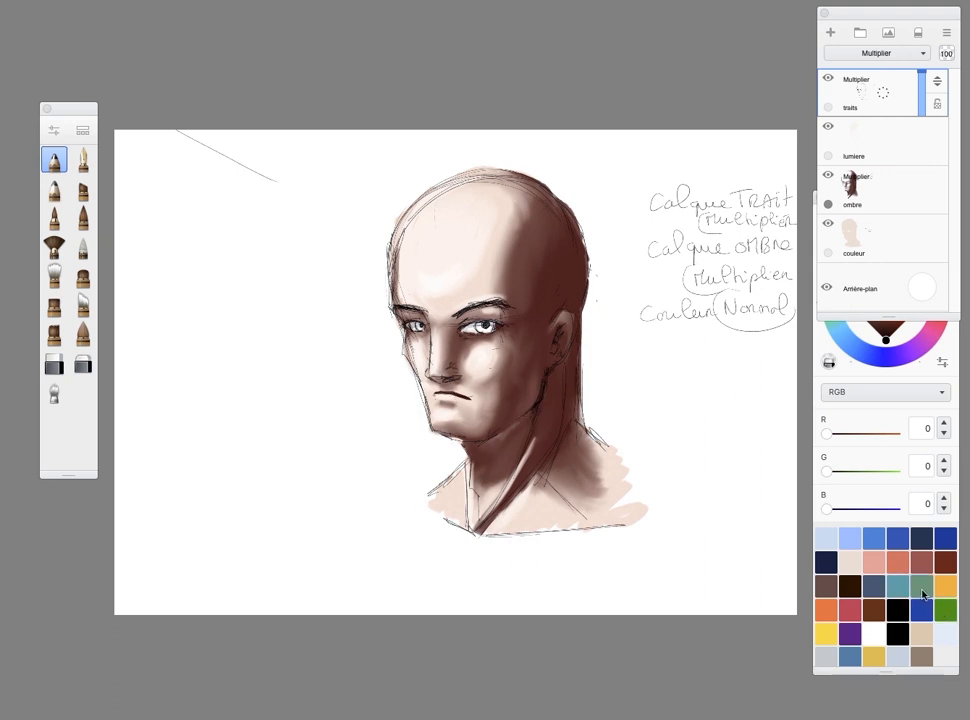
# Colour both irises dark green (RGB 56, 88, 54) with a fine brush on the couleur layer
pyautogui.click(938, 614)
pyautogui.click(885, 313)
pyautogui.moveTo(885, 317); pyautogui.dragTo(880, 323)
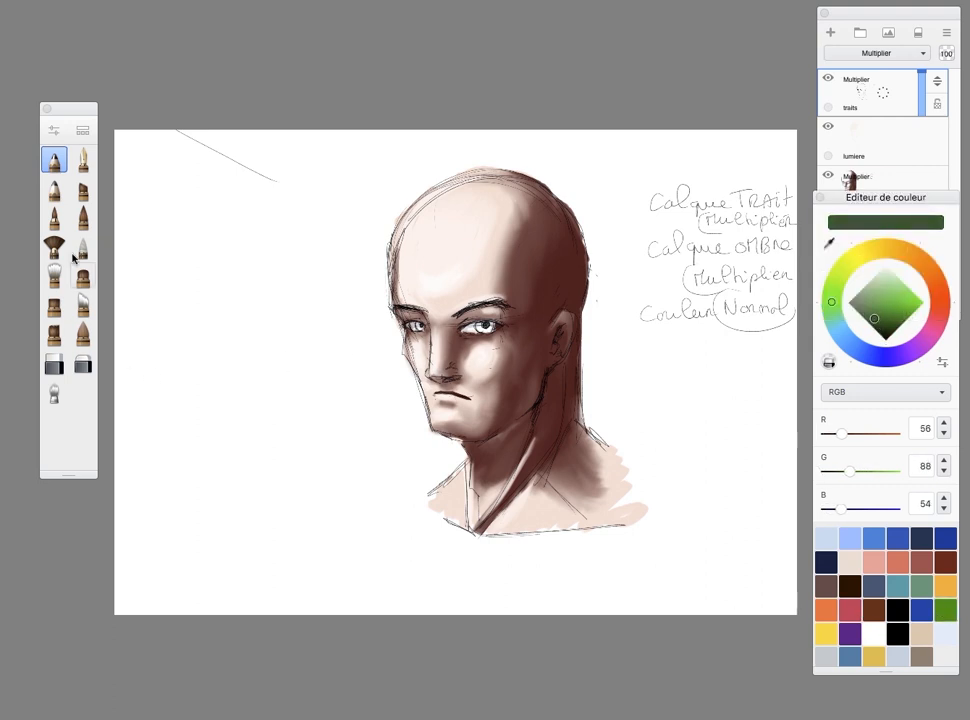
pyautogui.doubleClick(55, 219)
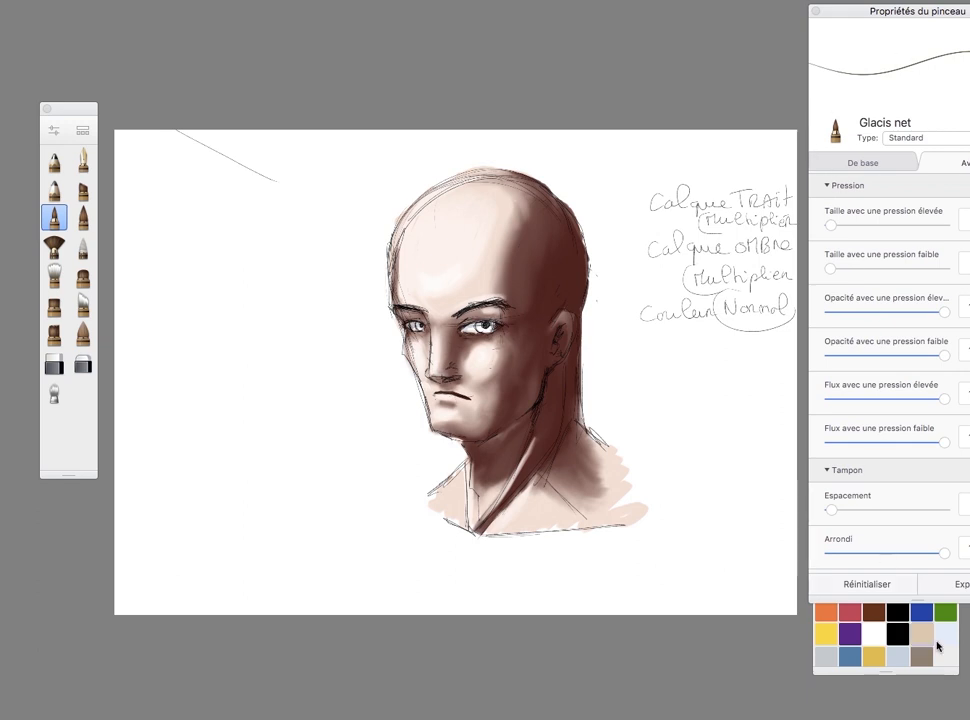
pyautogui.click(815, 11)
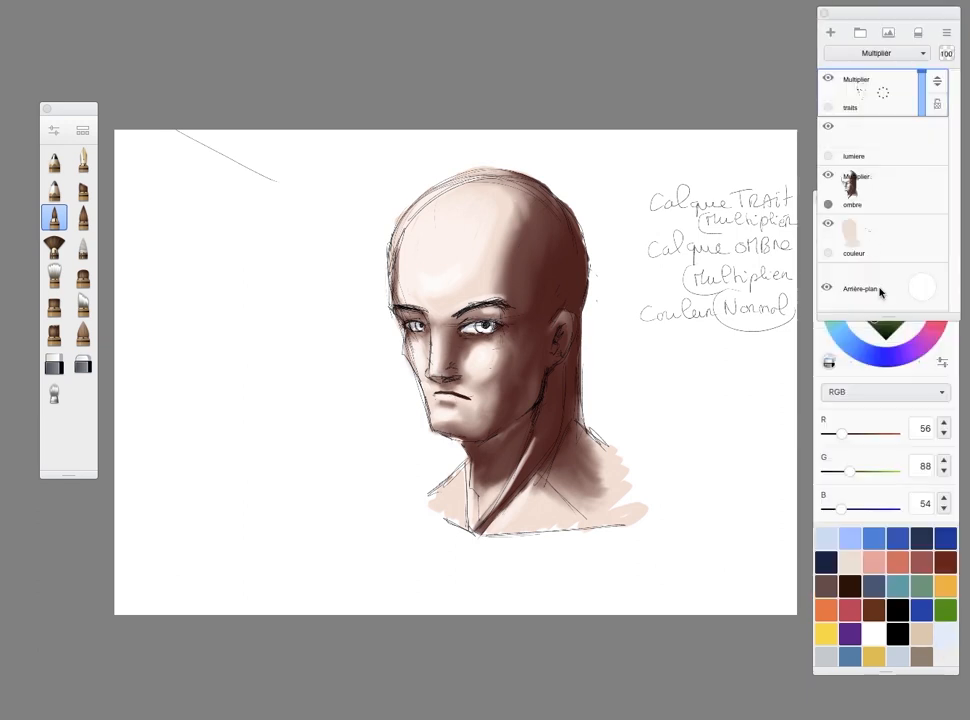
pyautogui.click(870, 235)
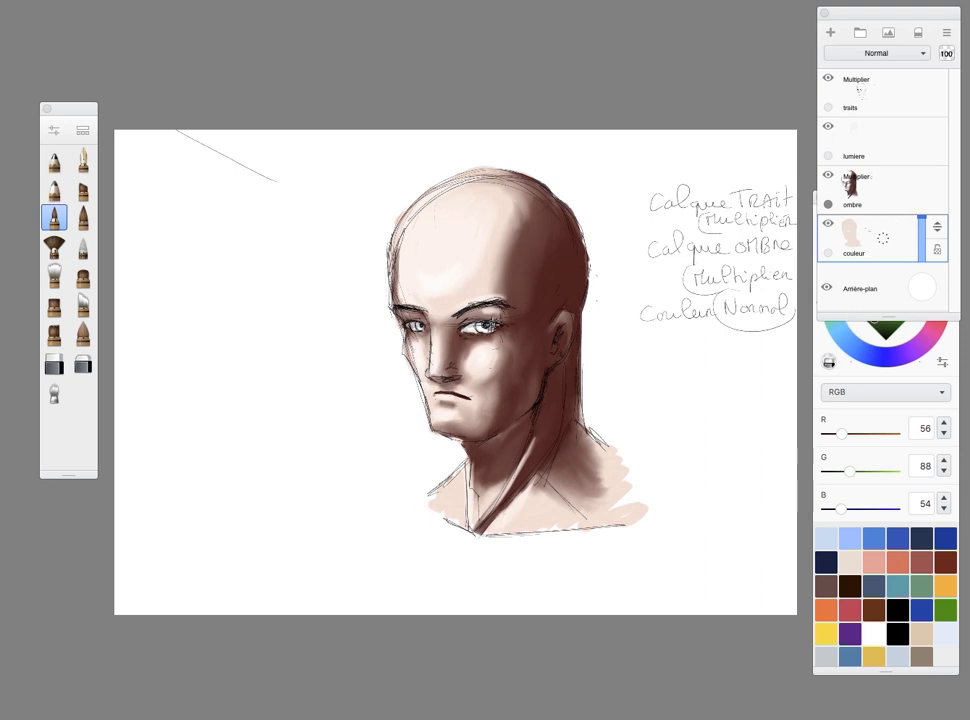
pyautogui.click(84, 226)
pyautogui.moveTo(490, 333); pyautogui.dragTo(493, 330)
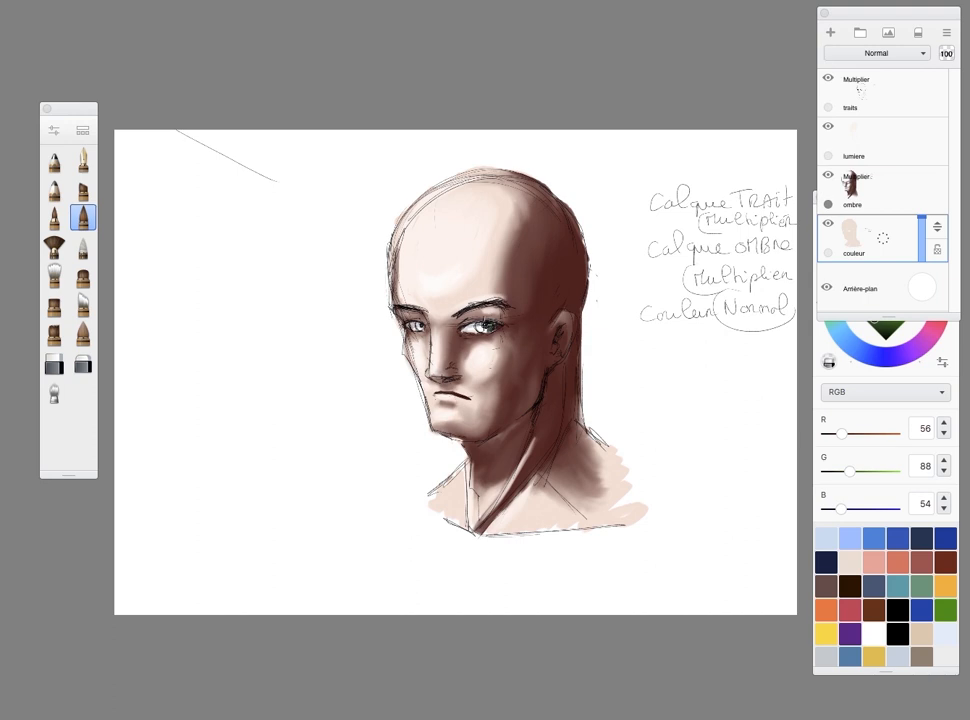
pyautogui.moveTo(487, 332); pyautogui.dragTo(488, 327)
pyautogui.moveTo(418, 325); pyautogui.dragTo(418, 326)
# Write the note "Calque lumière Soit en Normal" below the other notes with the black pencil on the lumiere layer
pyautogui.click(54, 160)
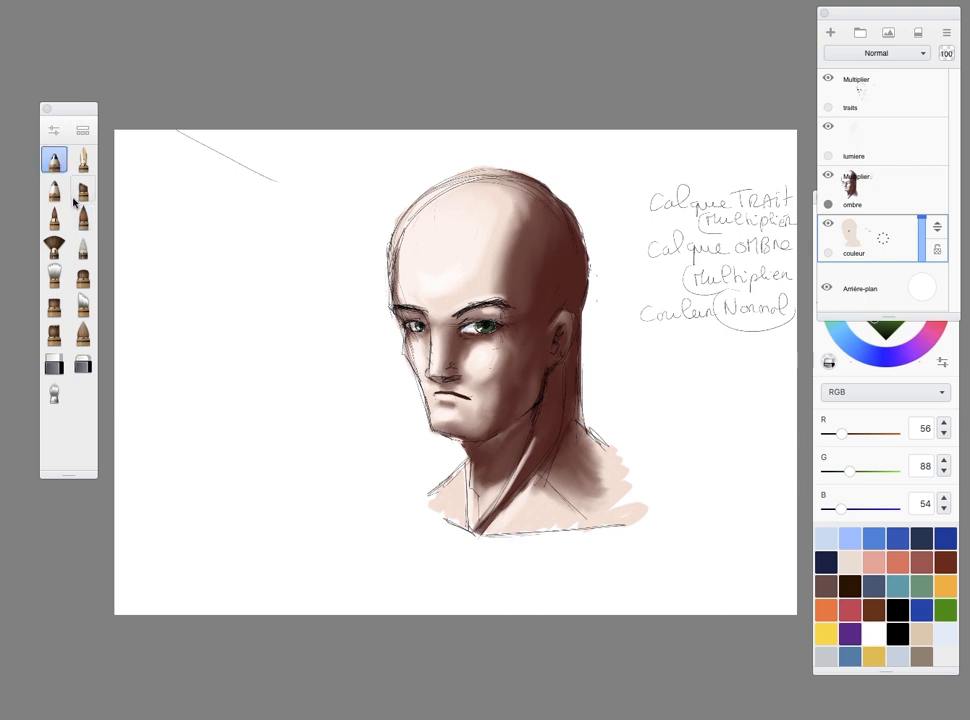
pyautogui.click(911, 147)
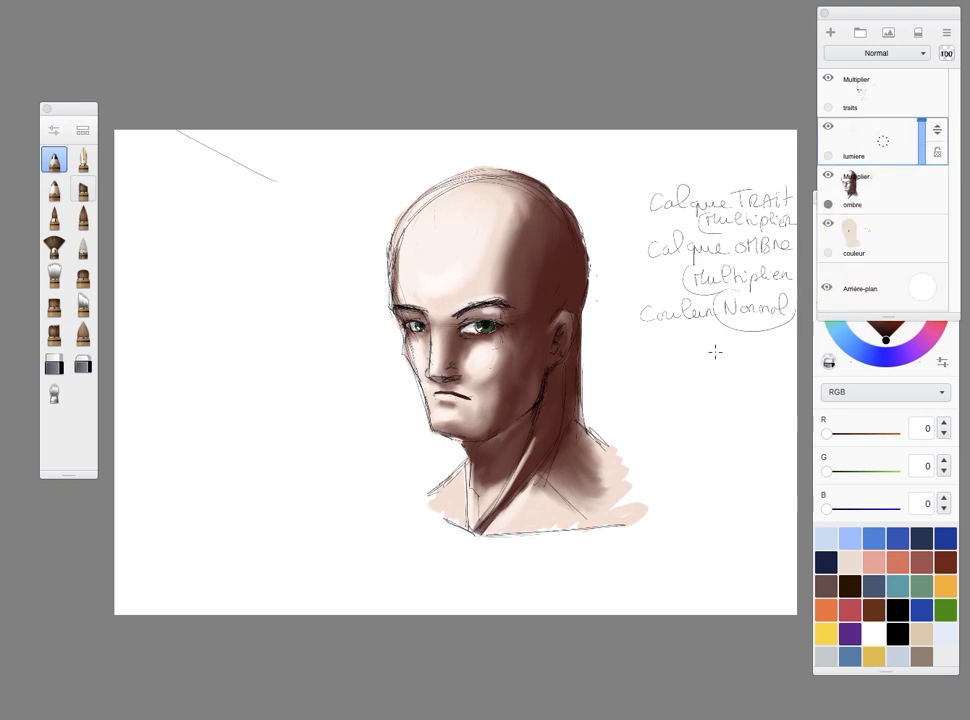
pyautogui.moveTo(659, 341); pyautogui.dragTo(660, 364)
pyautogui.moveTo(671, 352)
pyautogui.mouseDown()
pyautogui.moveTo(673, 364)
pyautogui.moveTo(728, 360)
pyautogui.mouseUp()
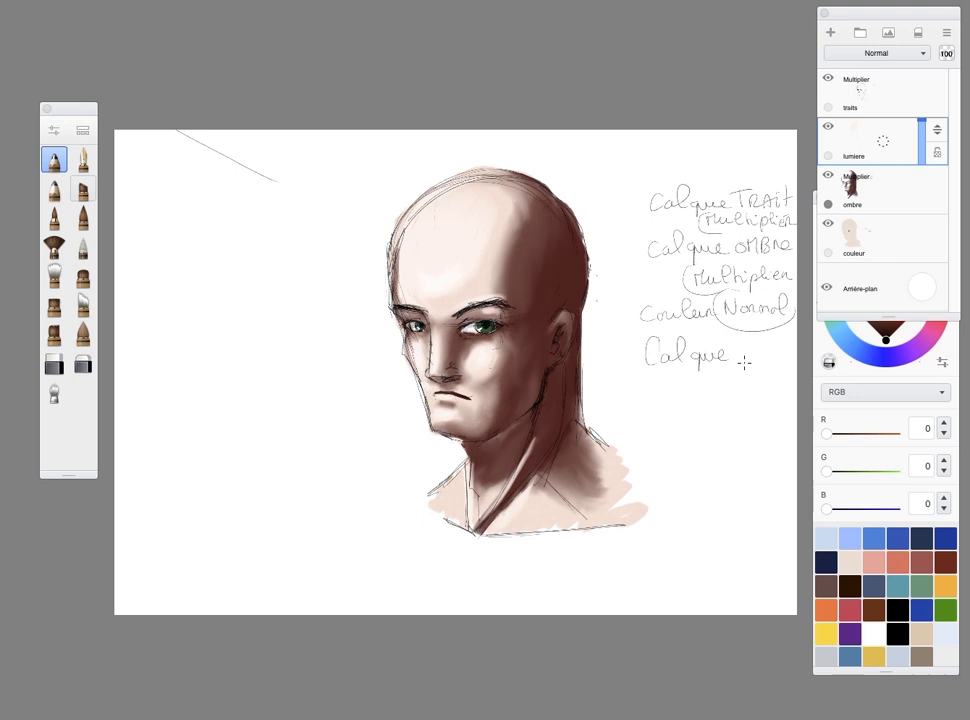
pyautogui.moveTo(668, 389); pyautogui.dragTo(683, 388)
pyautogui.moveTo(685, 378); pyautogui.dragTo(753, 383)
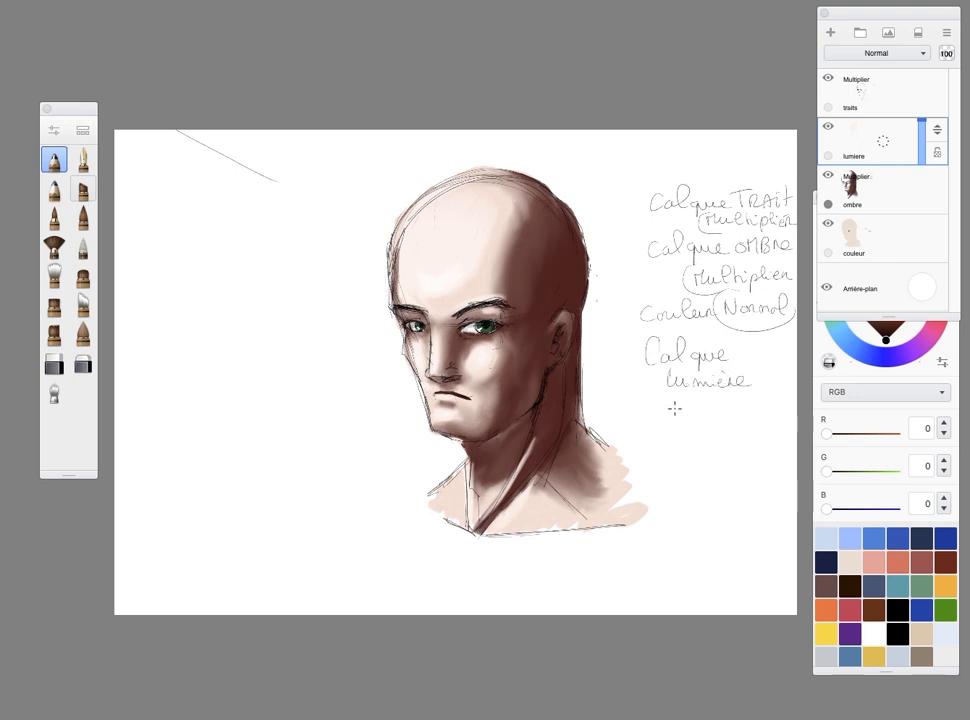
pyautogui.moveTo(650, 405)
pyautogui.mouseDown()
pyautogui.moveTo(676, 414)
pyautogui.moveTo(690, 405)
pyautogui.moveTo(706, 414)
pyautogui.moveTo(793, 409)
pyautogui.mouseUp()
pyautogui.press('super+z')
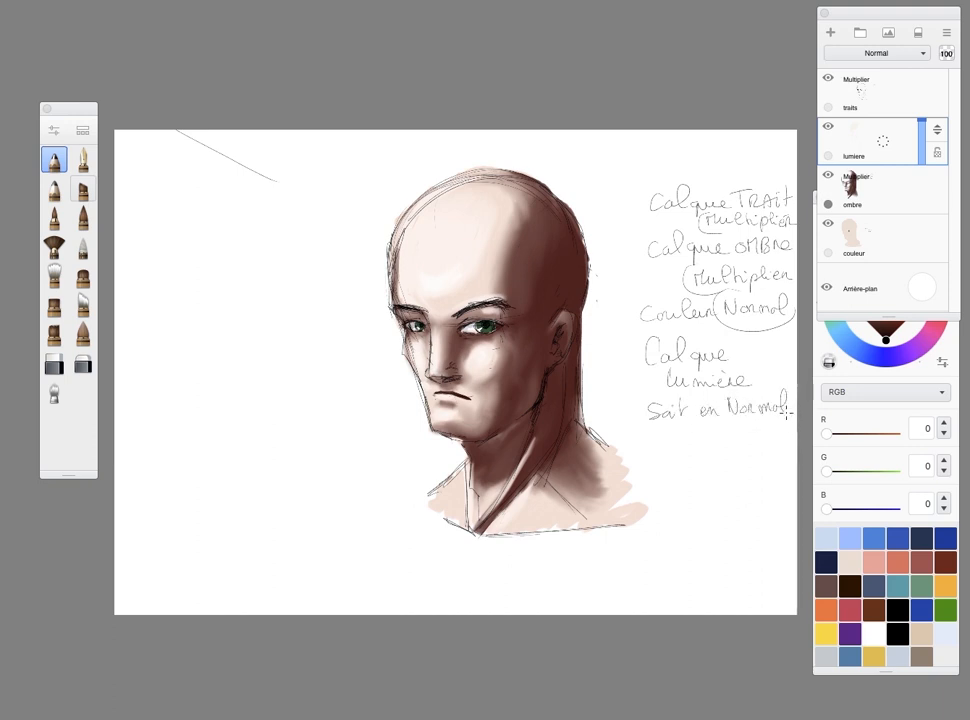
# Switch the lumiere layer's blend mode to Ecran
pyautogui.click(847, 181)
pyautogui.click(876, 53)
pyautogui.click(937, 147)
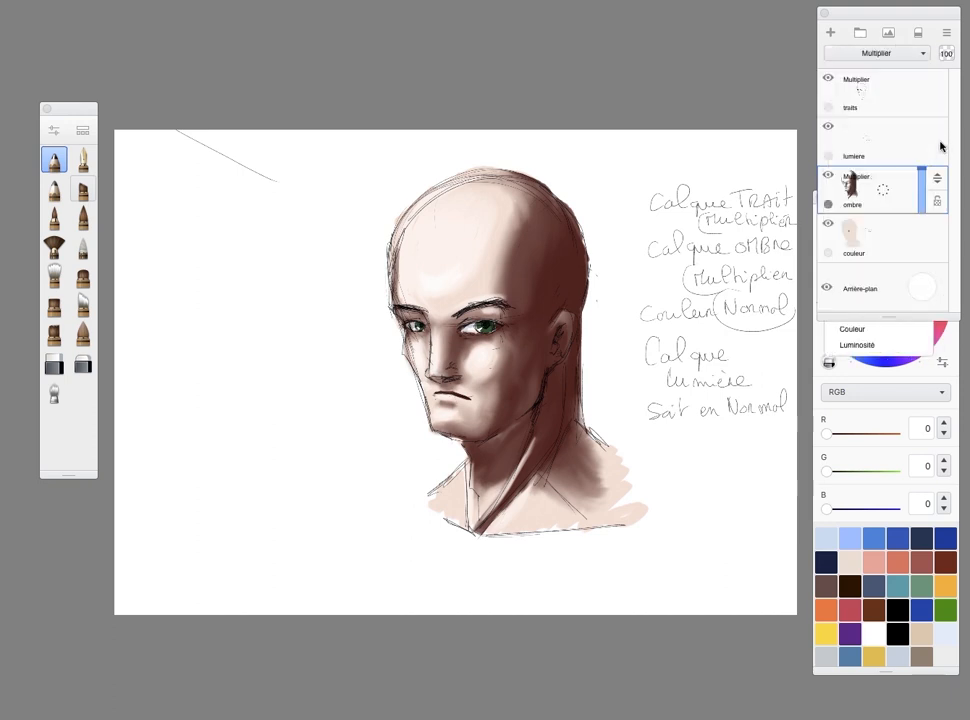
pyautogui.click(879, 139)
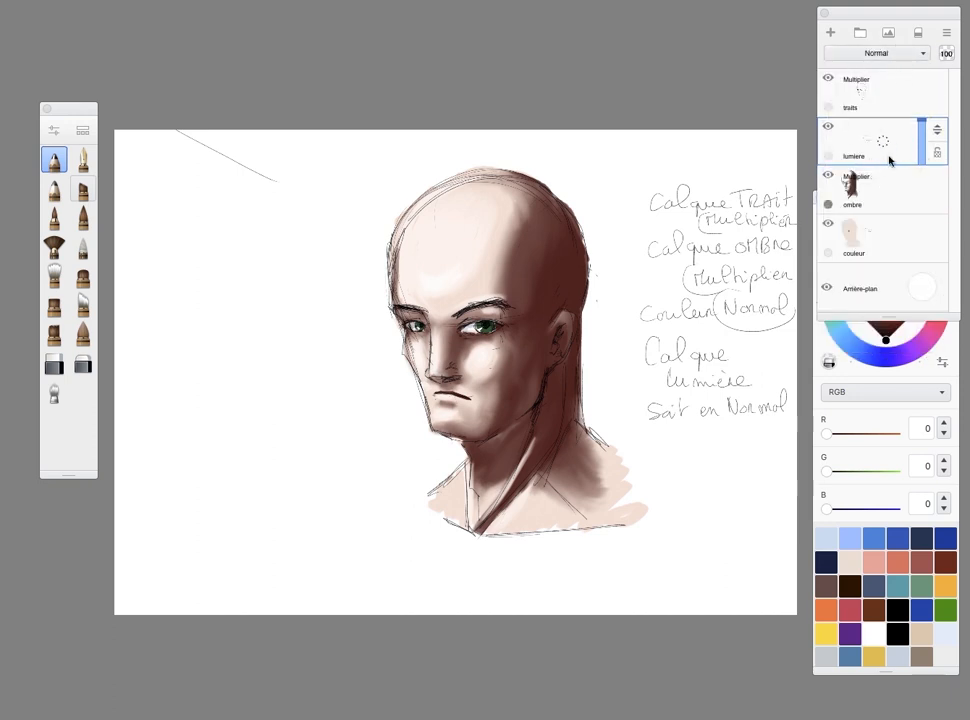
pyautogui.click(921, 57)
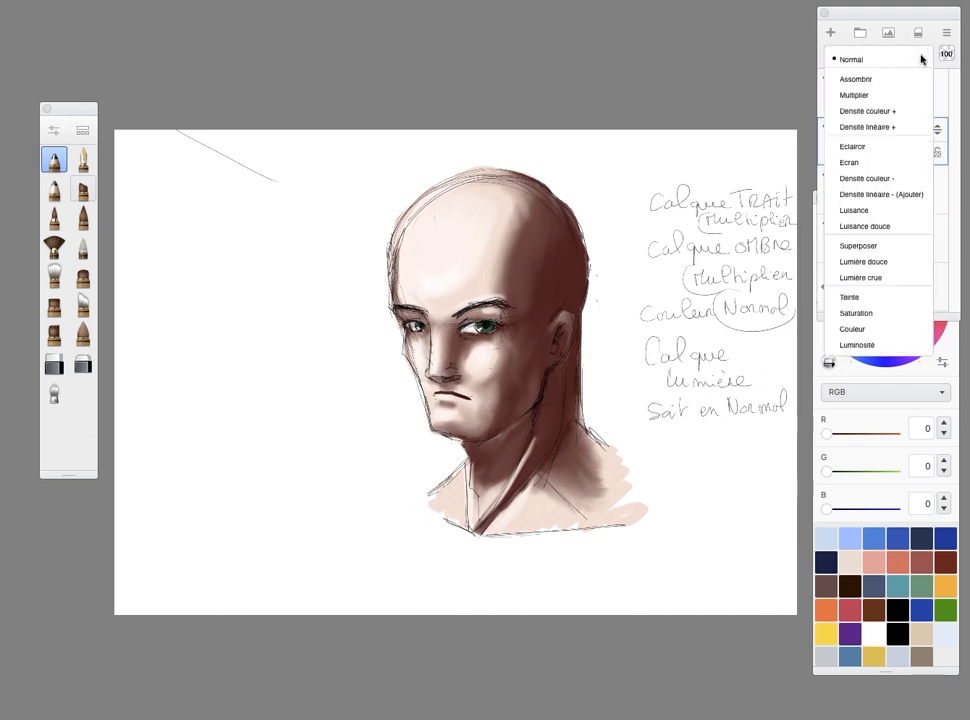
pyautogui.click(893, 163)
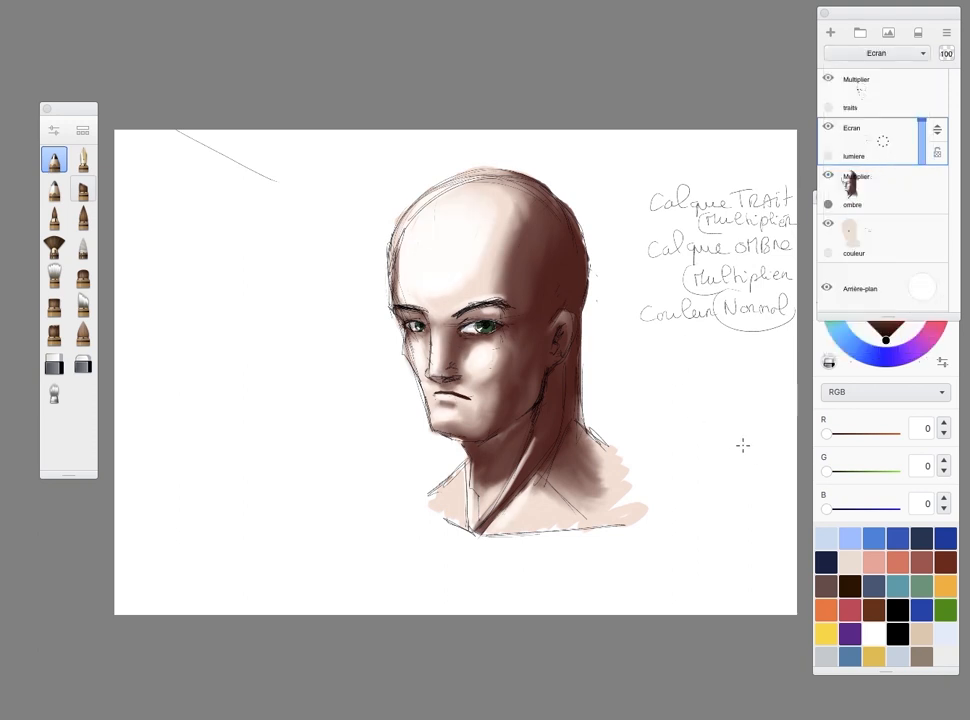
# Lower the lumiere layer's opacity to 63
pyautogui.click(885, 147)
pyautogui.click(920, 58)
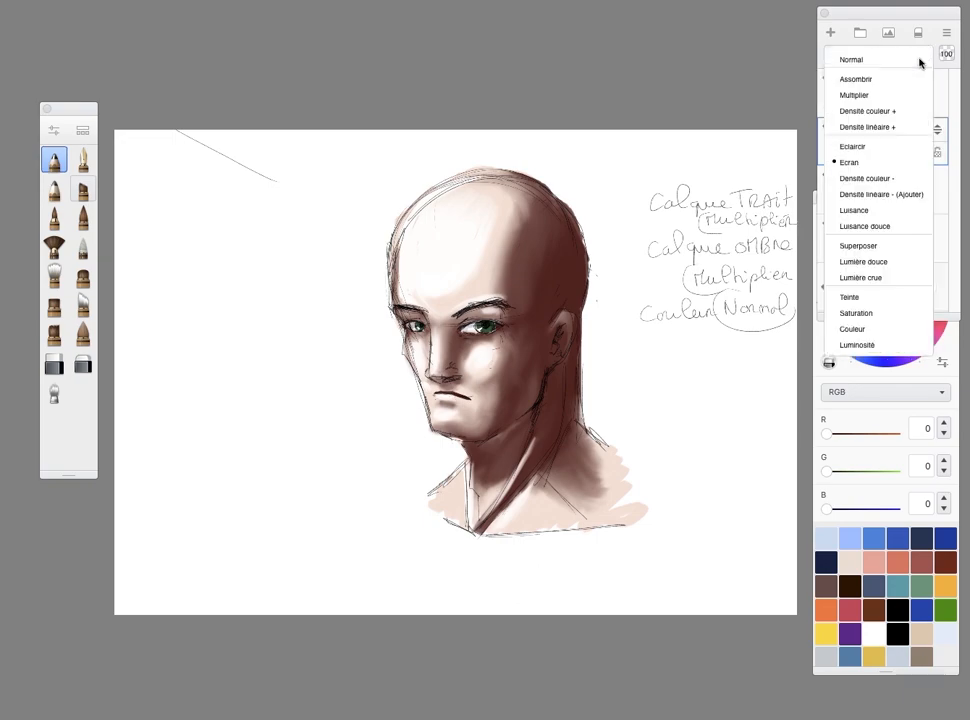
pyautogui.click(939, 181)
pyautogui.click(916, 150)
pyautogui.moveTo(922, 123); pyautogui.dragTo(922, 139)
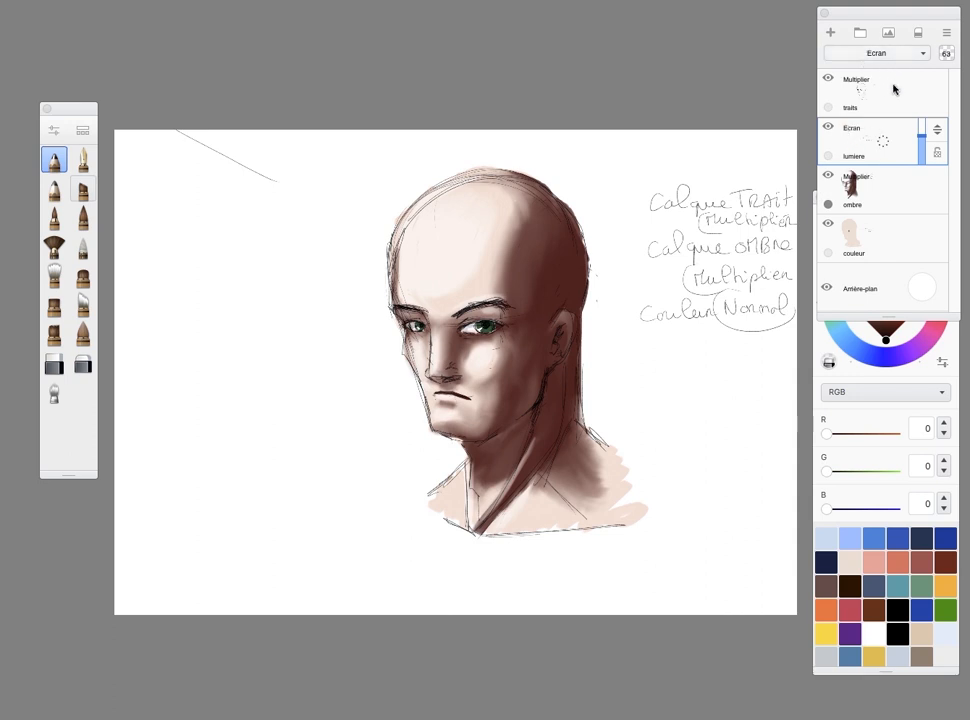
# Return the lumiere layer to Normal blend mode and raise its opacity again
pyautogui.click(882, 143)
pyautogui.click(910, 55)
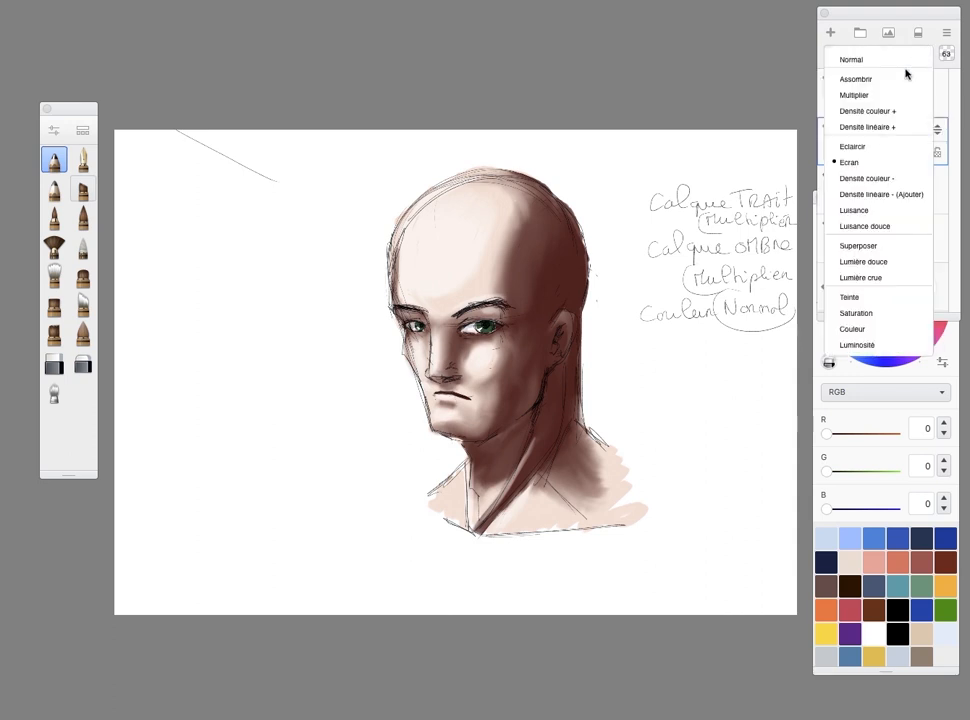
pyautogui.click(882, 60)
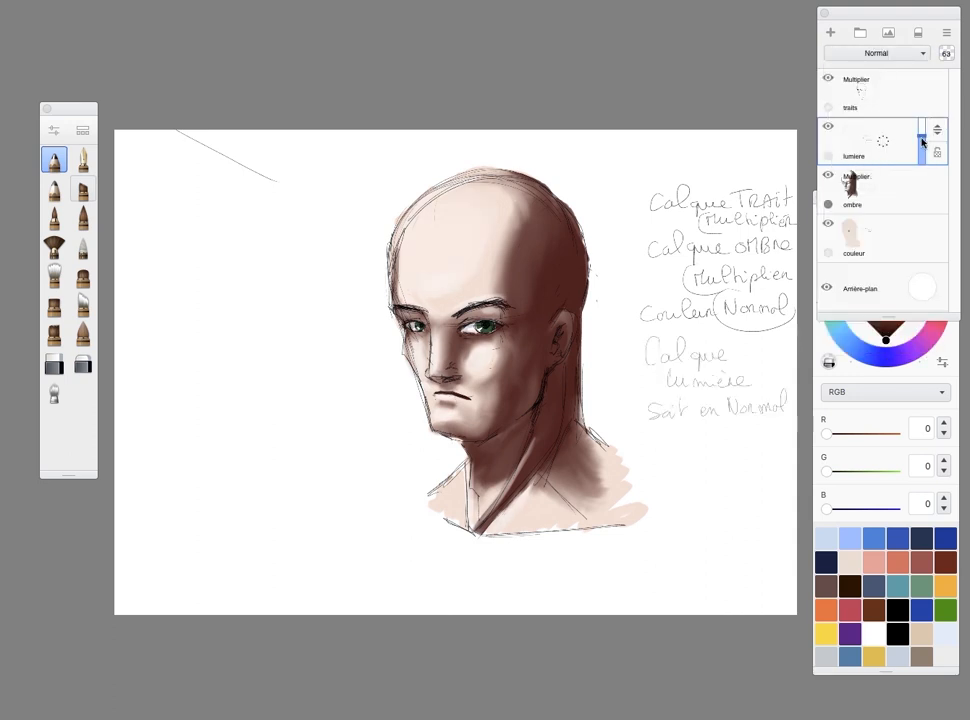
# Add "en ECRAN" beneath the lumière note and lower the ombre layer's opacity to 81
pyautogui.click(909, 200)
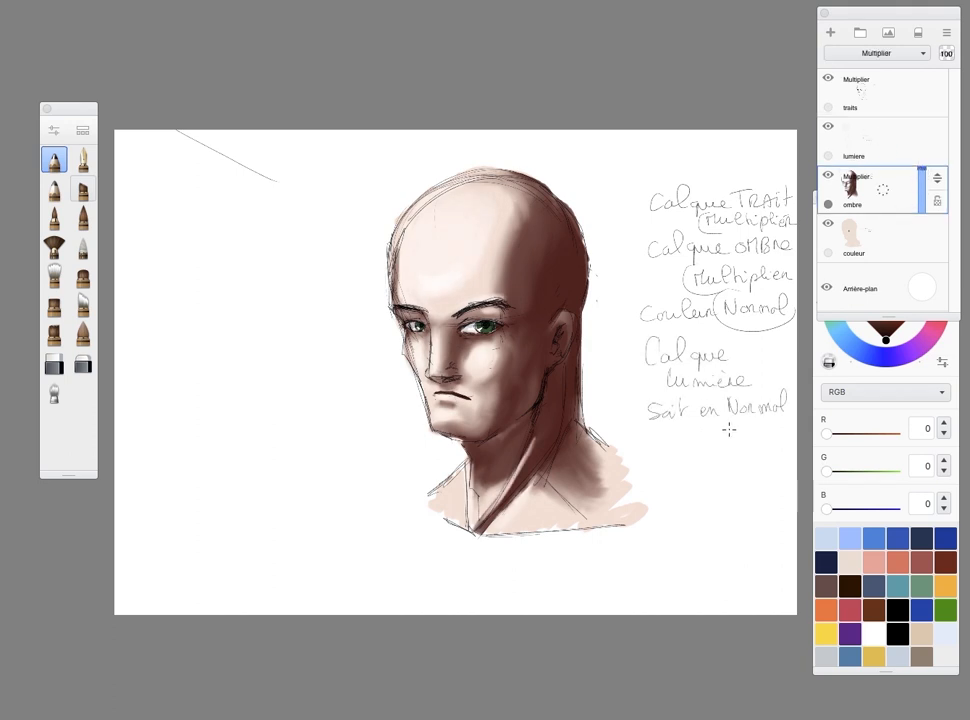
pyautogui.moveTo(704, 435); pyautogui.dragTo(779, 428)
pyautogui.moveTo(925, 175); pyautogui.dragTo(922, 190)
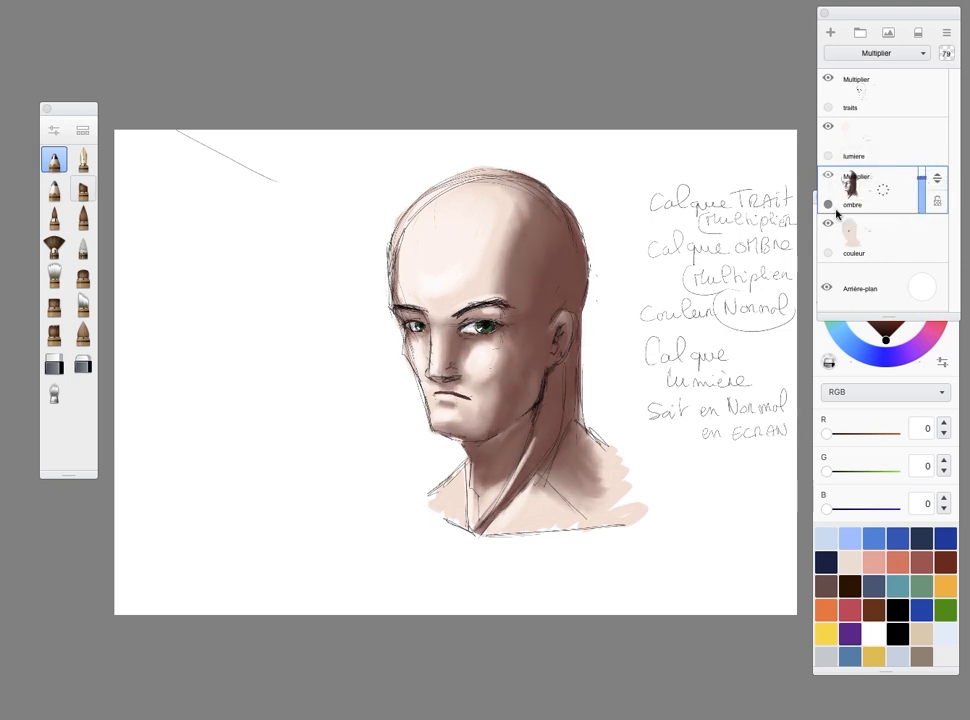
pyautogui.moveTo(918, 192); pyautogui.dragTo(925, 181)
# Erase the stray outline, skin colour and shading along the top of the skull on the traits, couleur and ombre layers
pyautogui.click(905, 102)
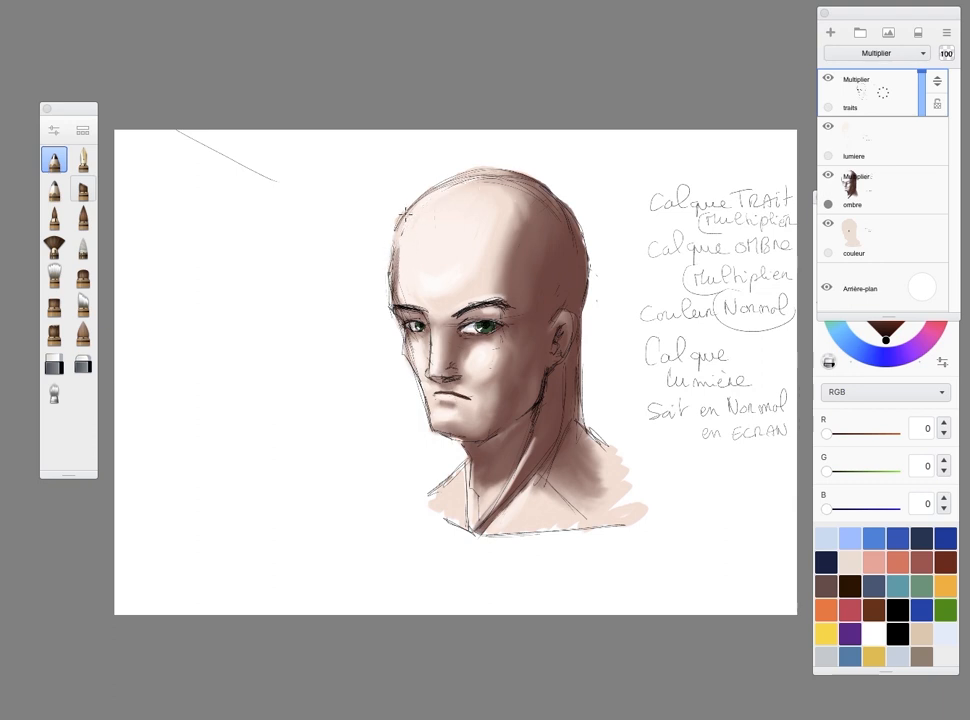
pyautogui.click(877, 227)
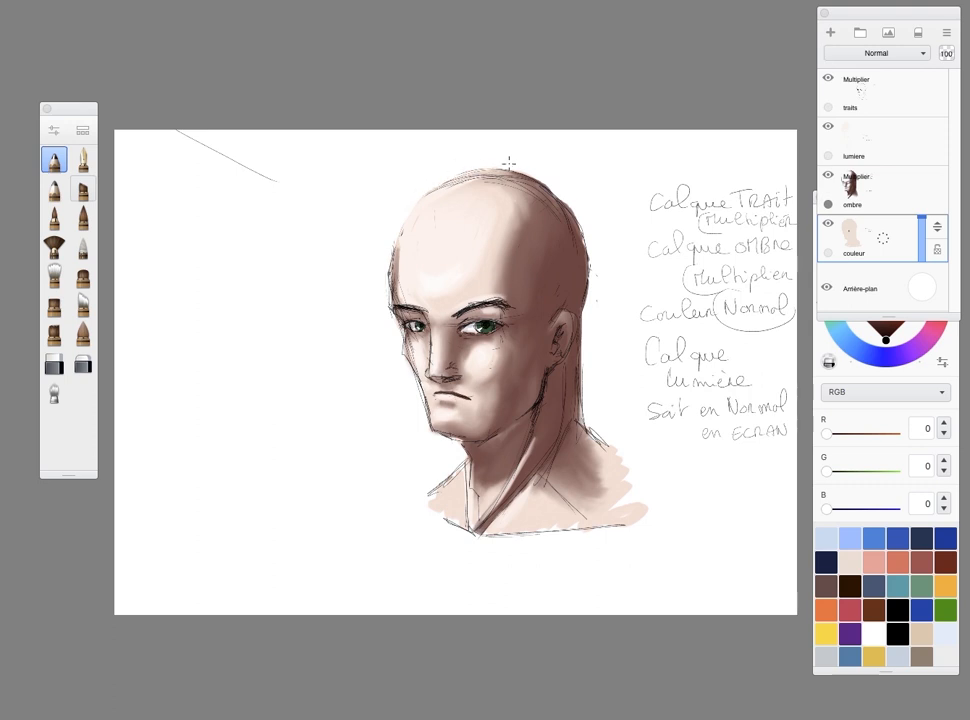
pyautogui.click(913, 96)
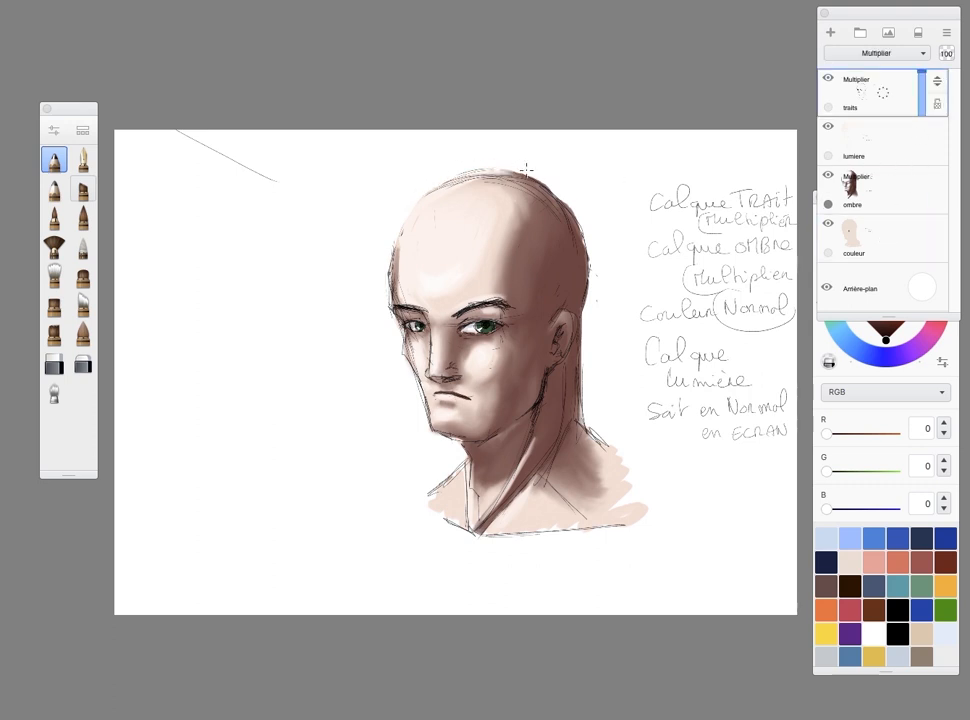
pyautogui.click(912, 206)
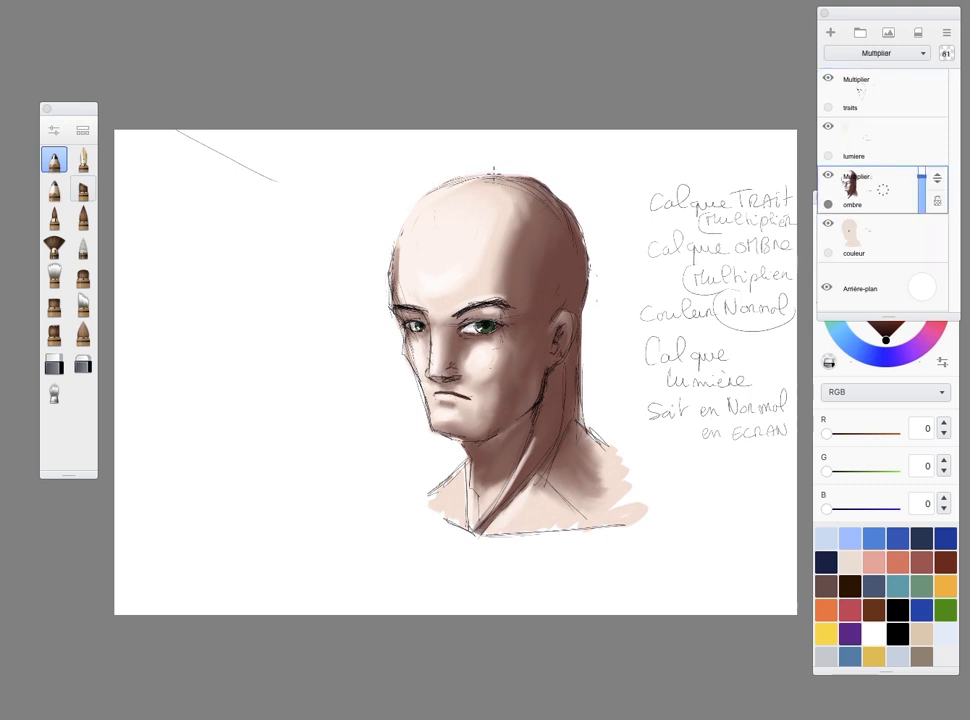
pyautogui.click(894, 244)
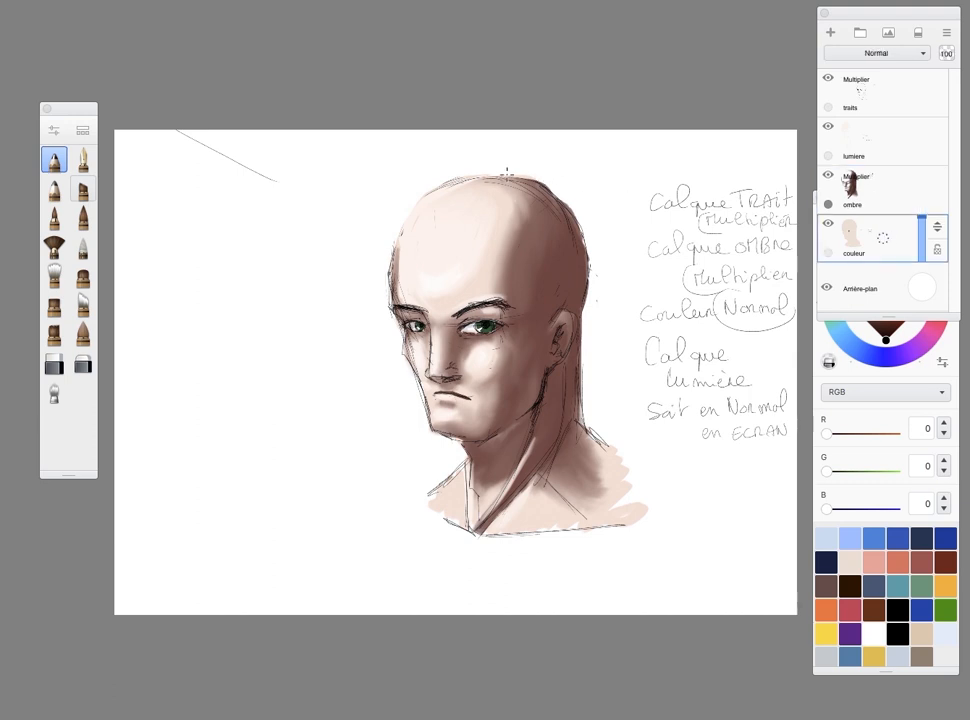
pyautogui.click(906, 95)
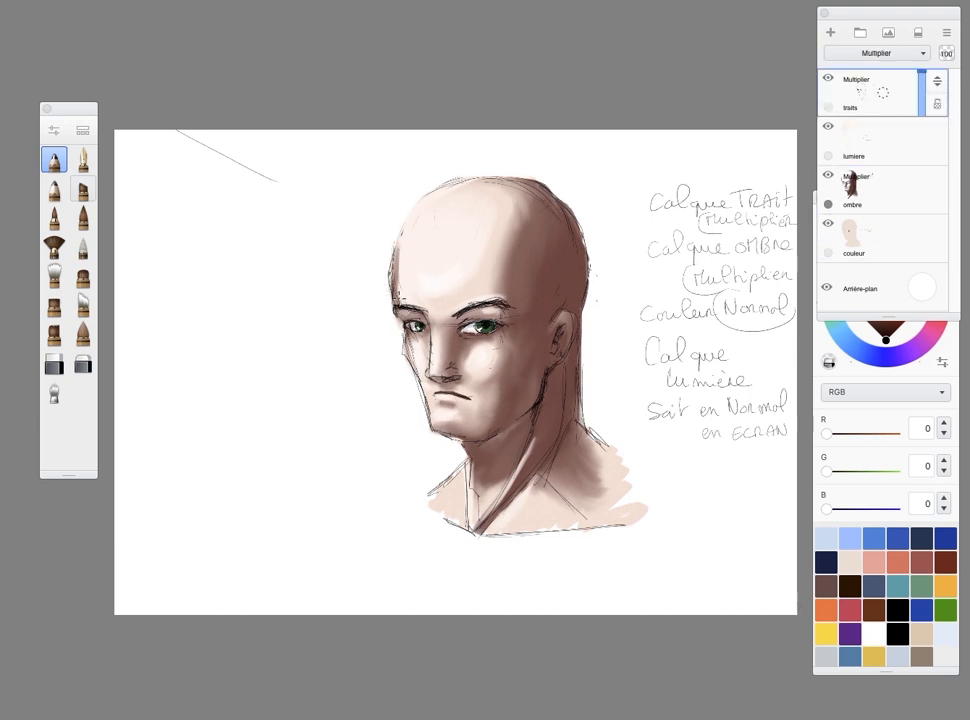